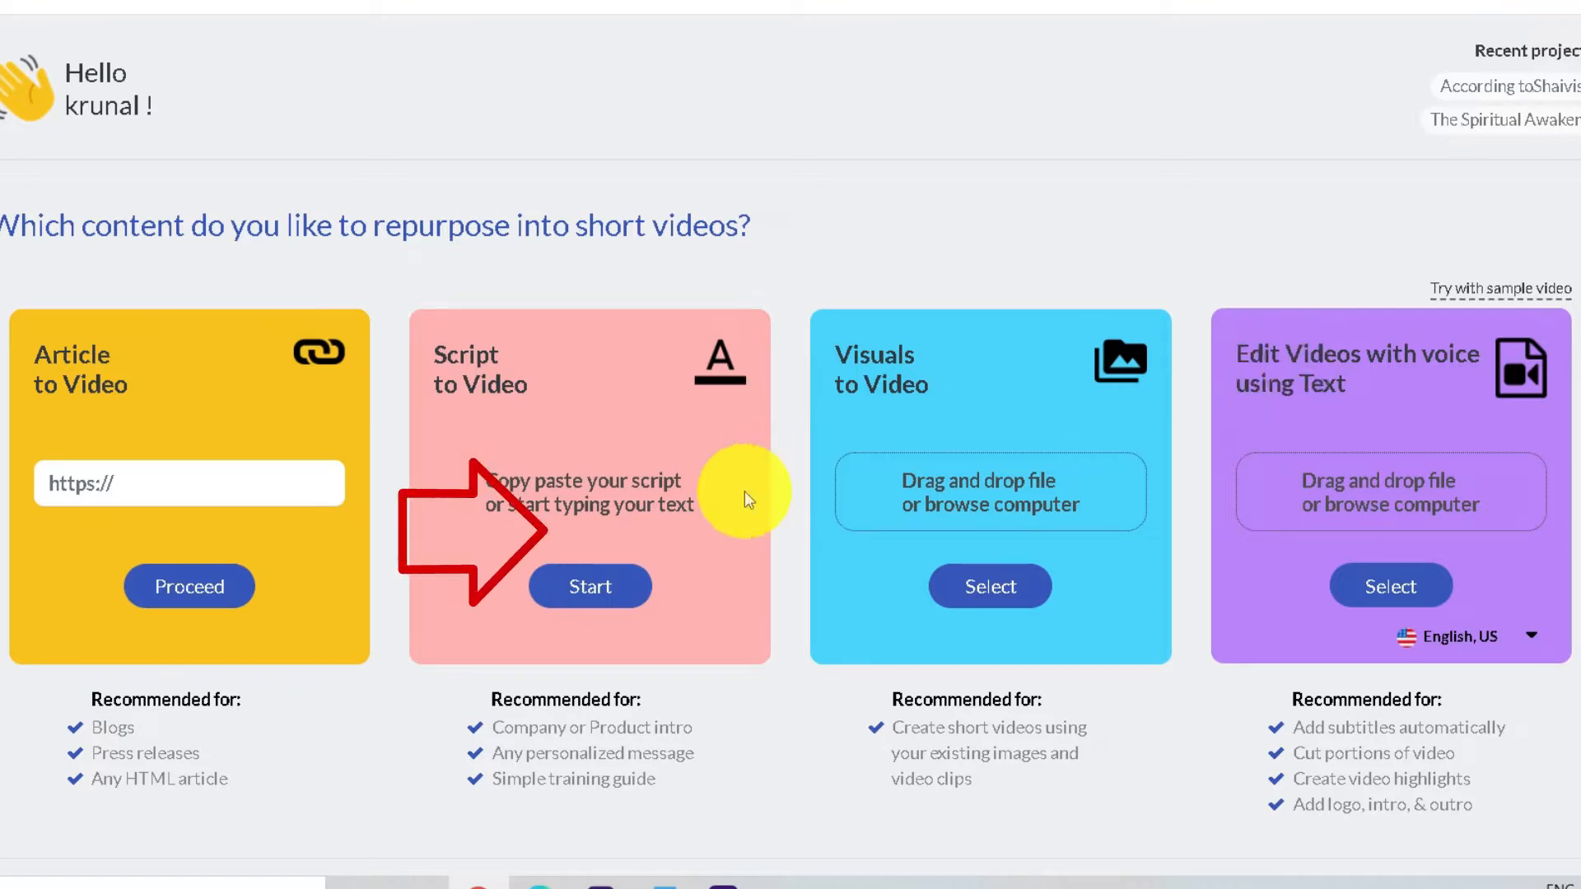
Start a script-to-video project using the title and text of the Word document "5 Tips to clean your face naturally:"
click(589, 590)
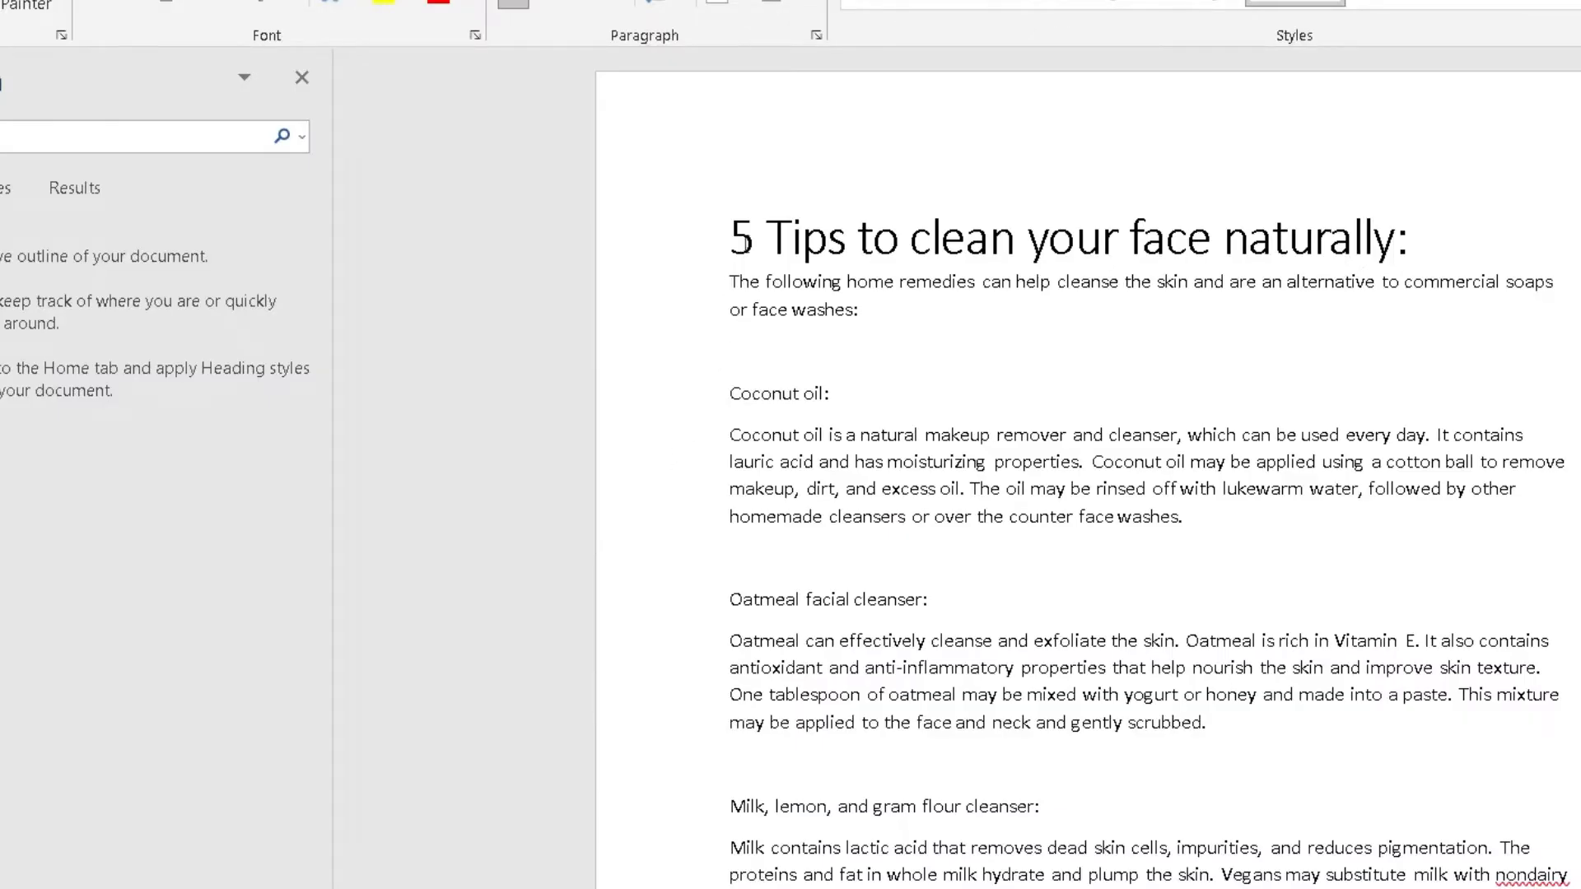
triple_click(743, 243)
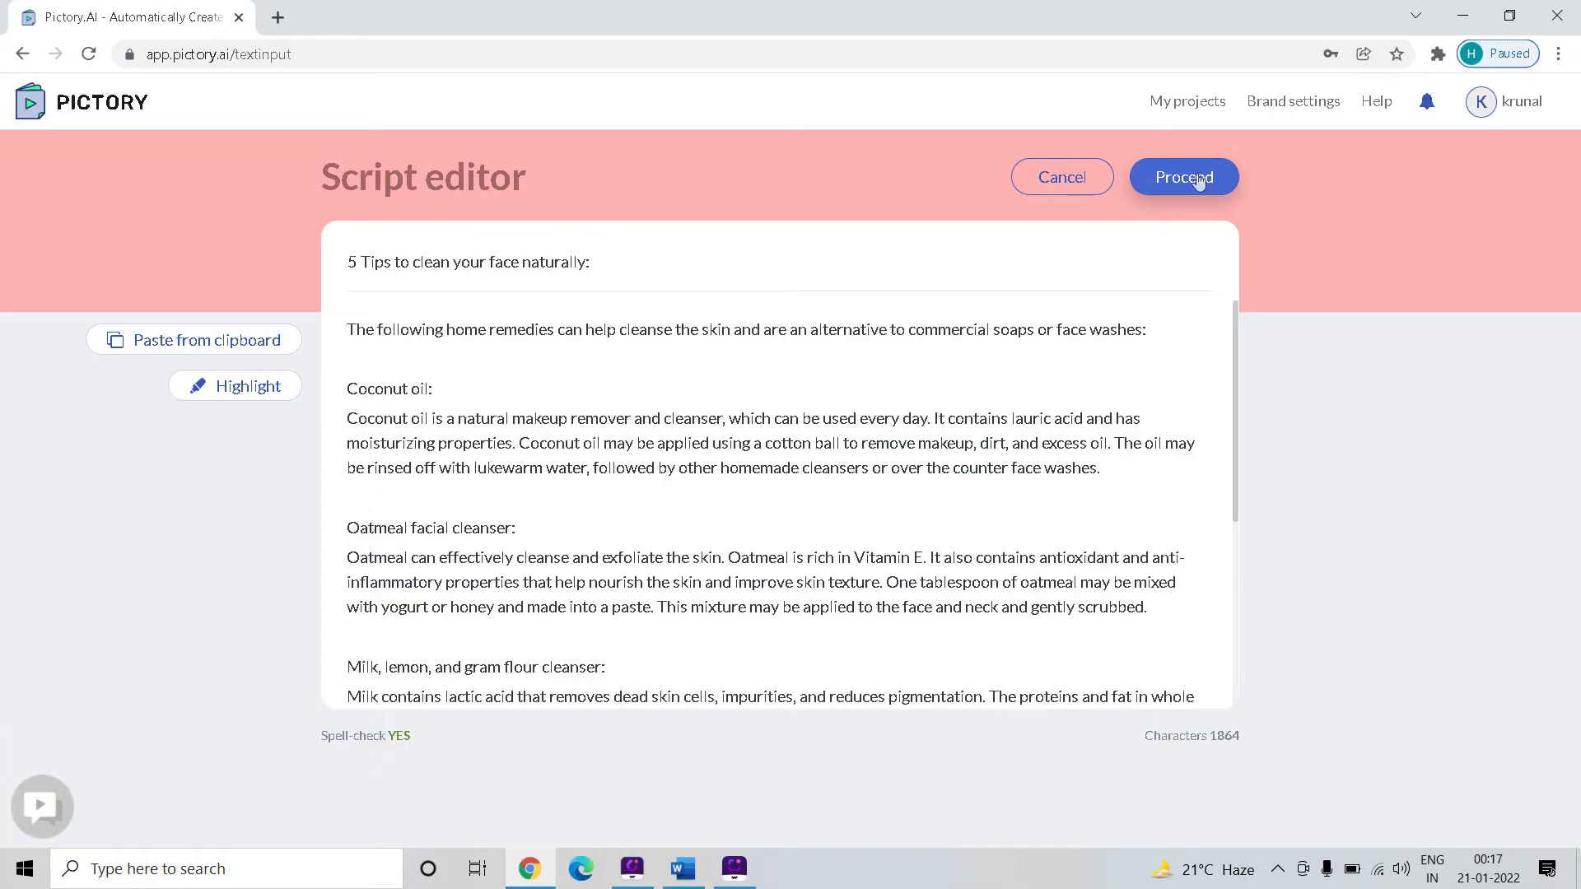
click(1199, 177)
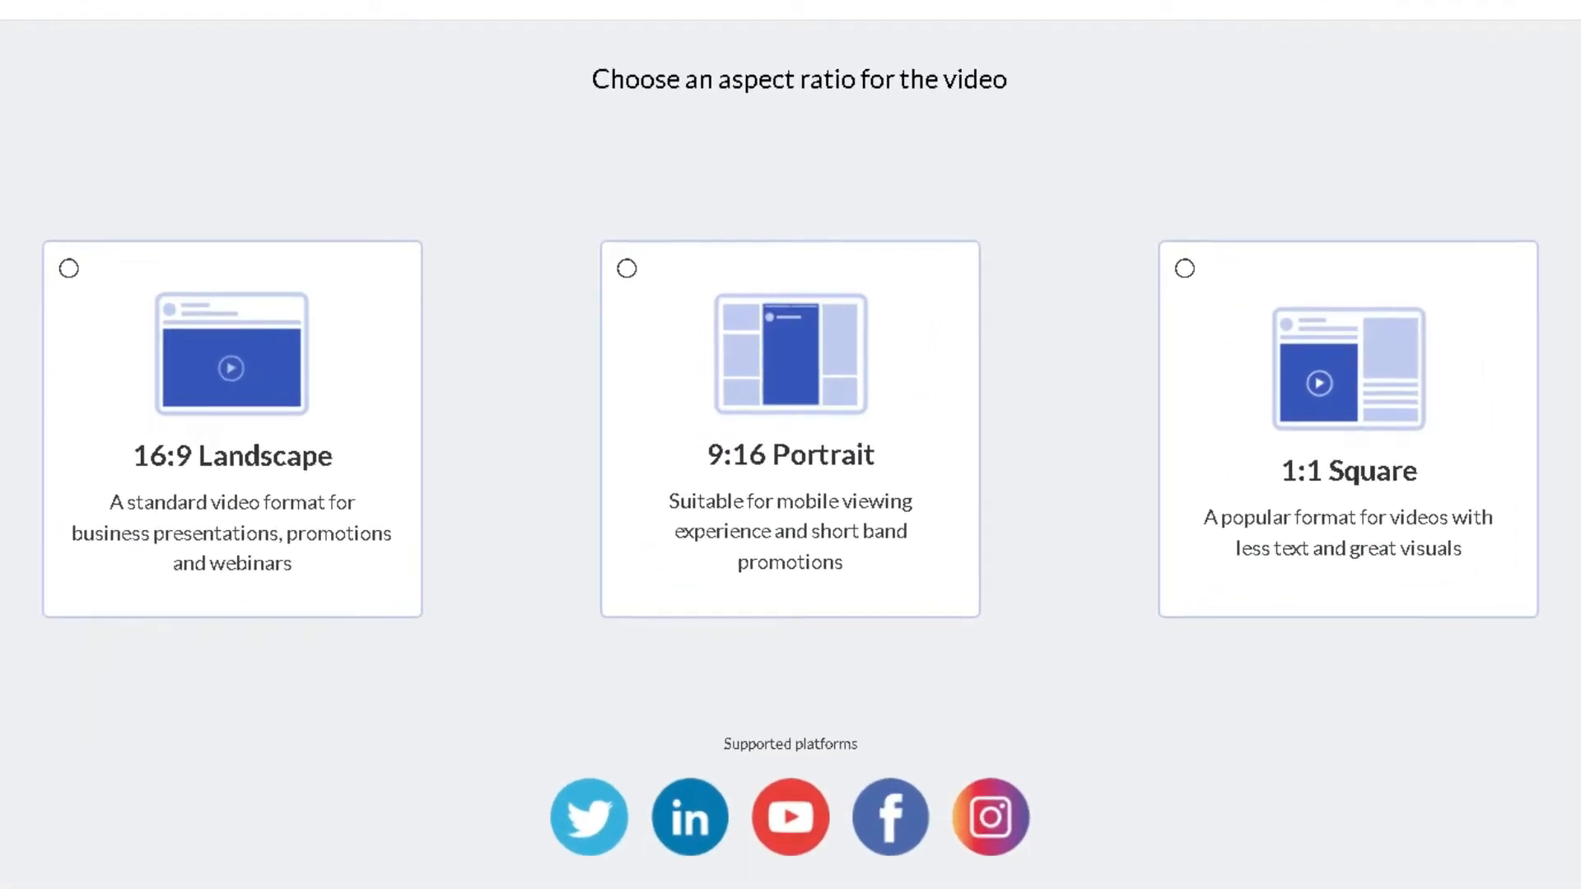
Try the landscape, portrait and square aspect ratios, and choose 16:9 Landscape for the video
click(152, 479)
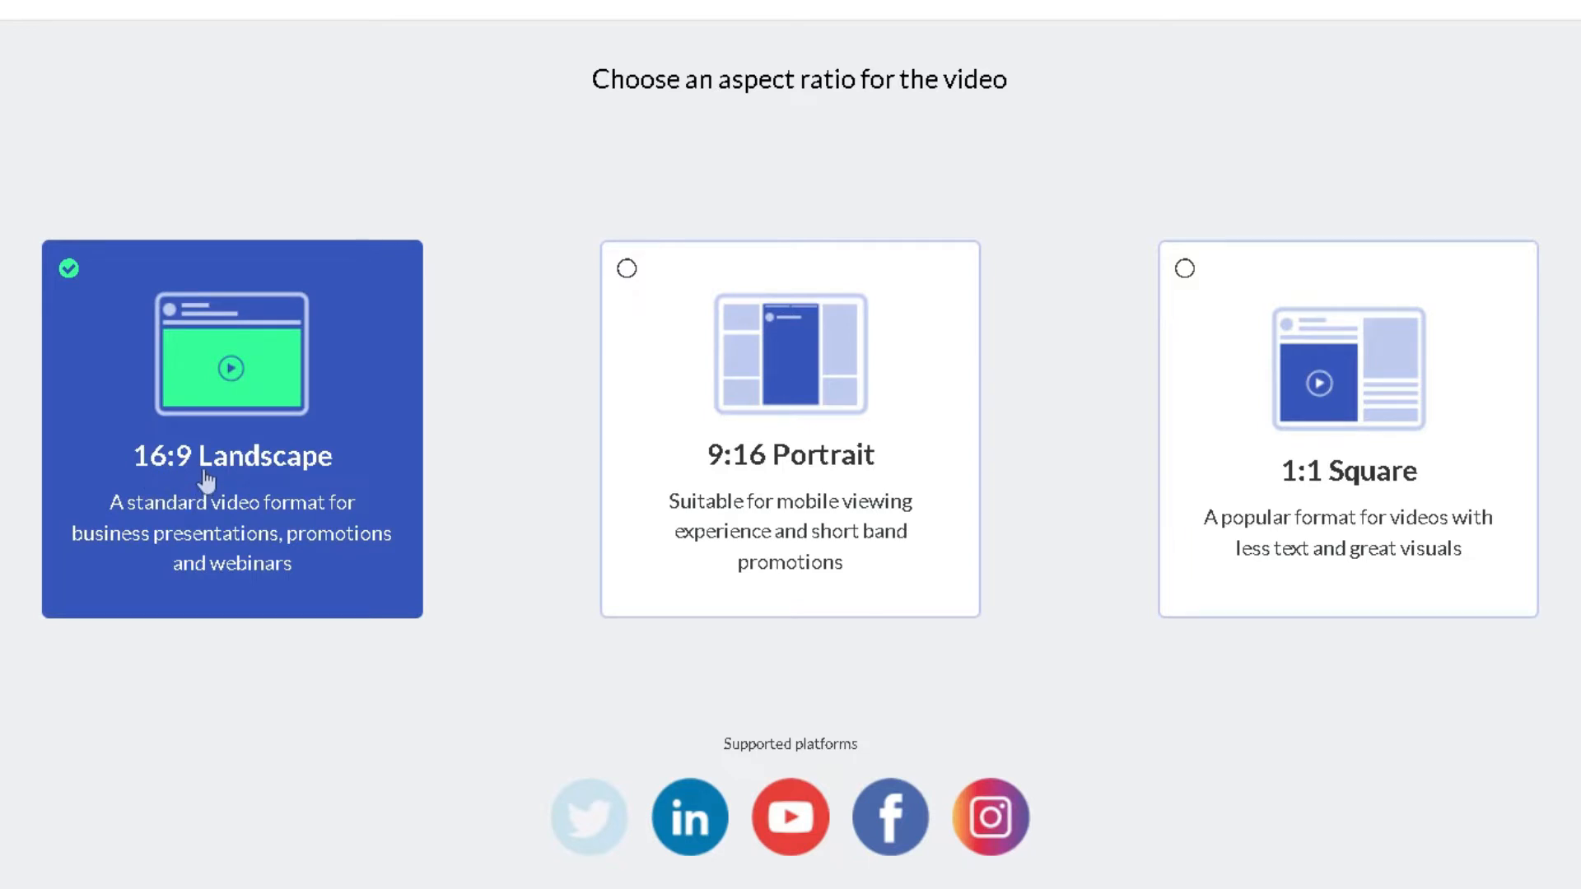
click(622, 491)
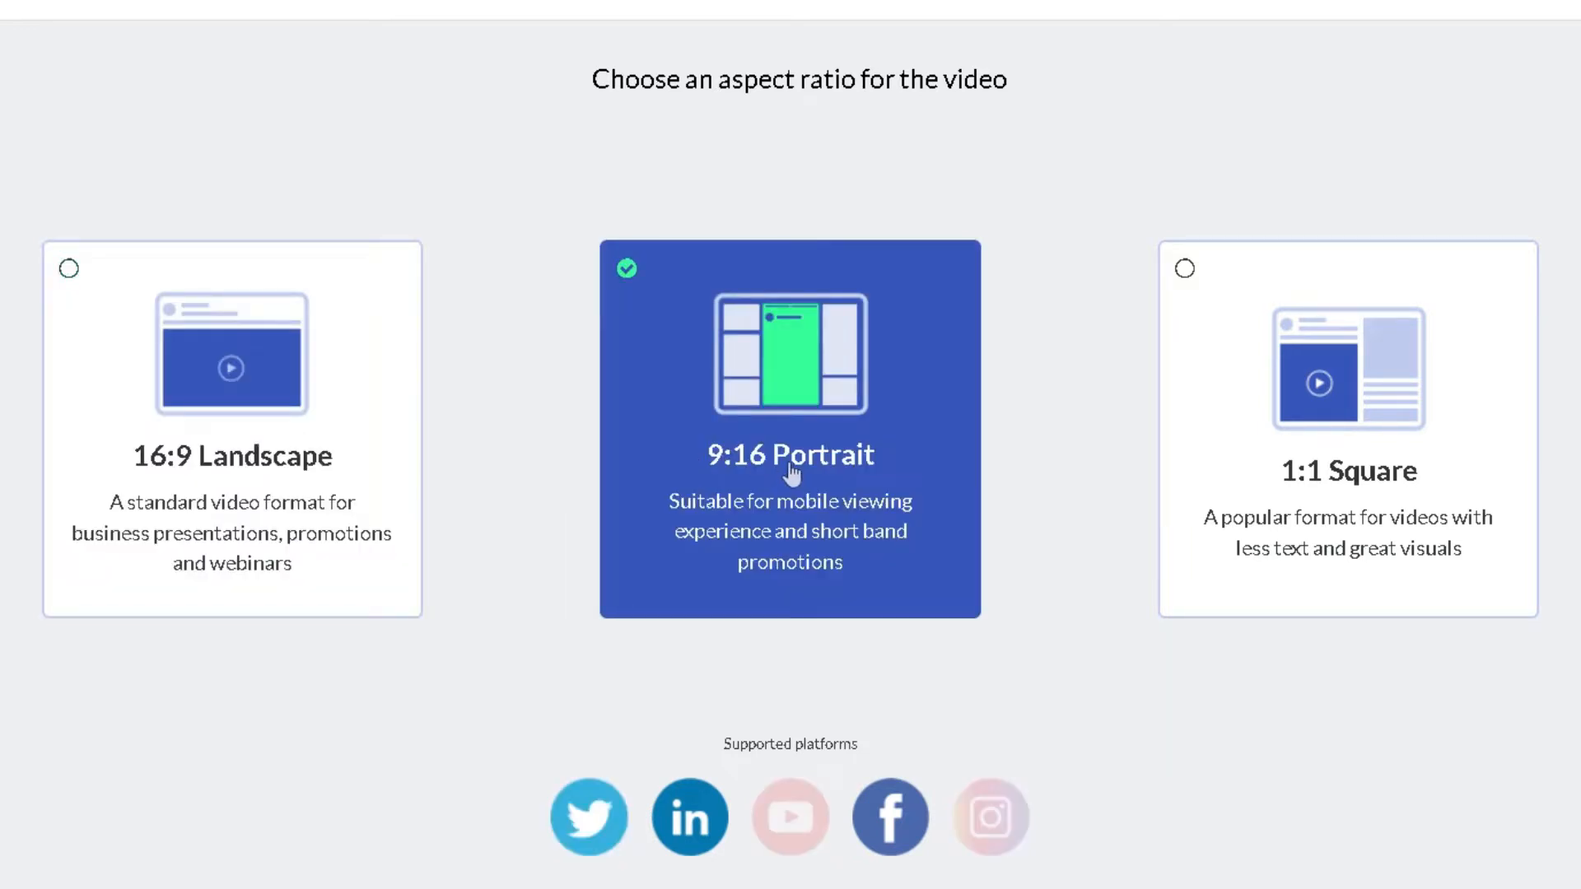
click(1287, 480)
click(192, 531)
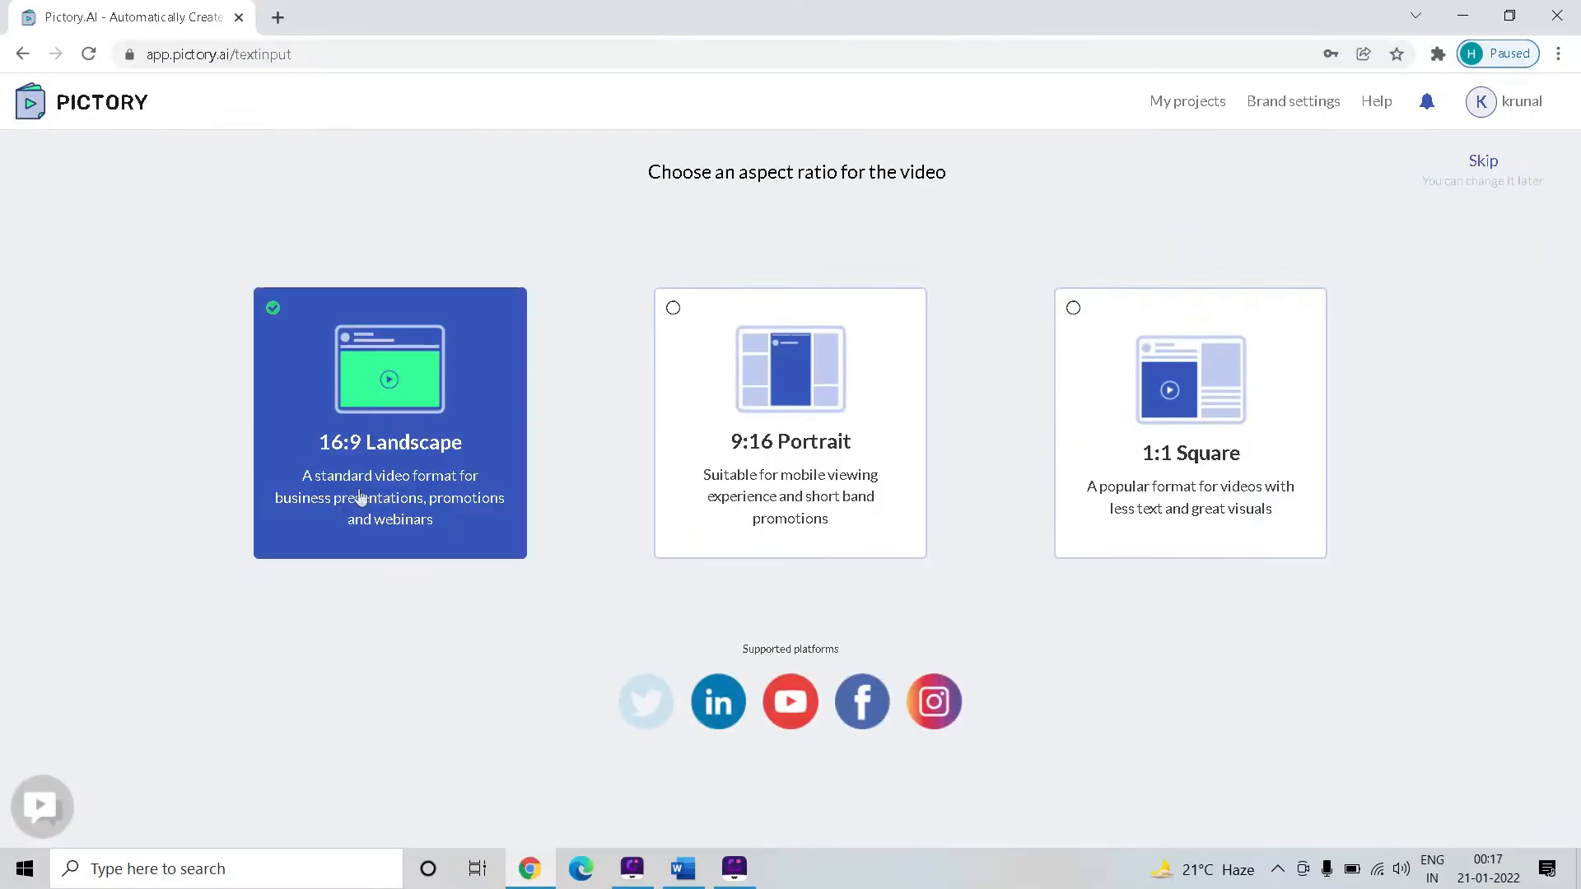
click(403, 437)
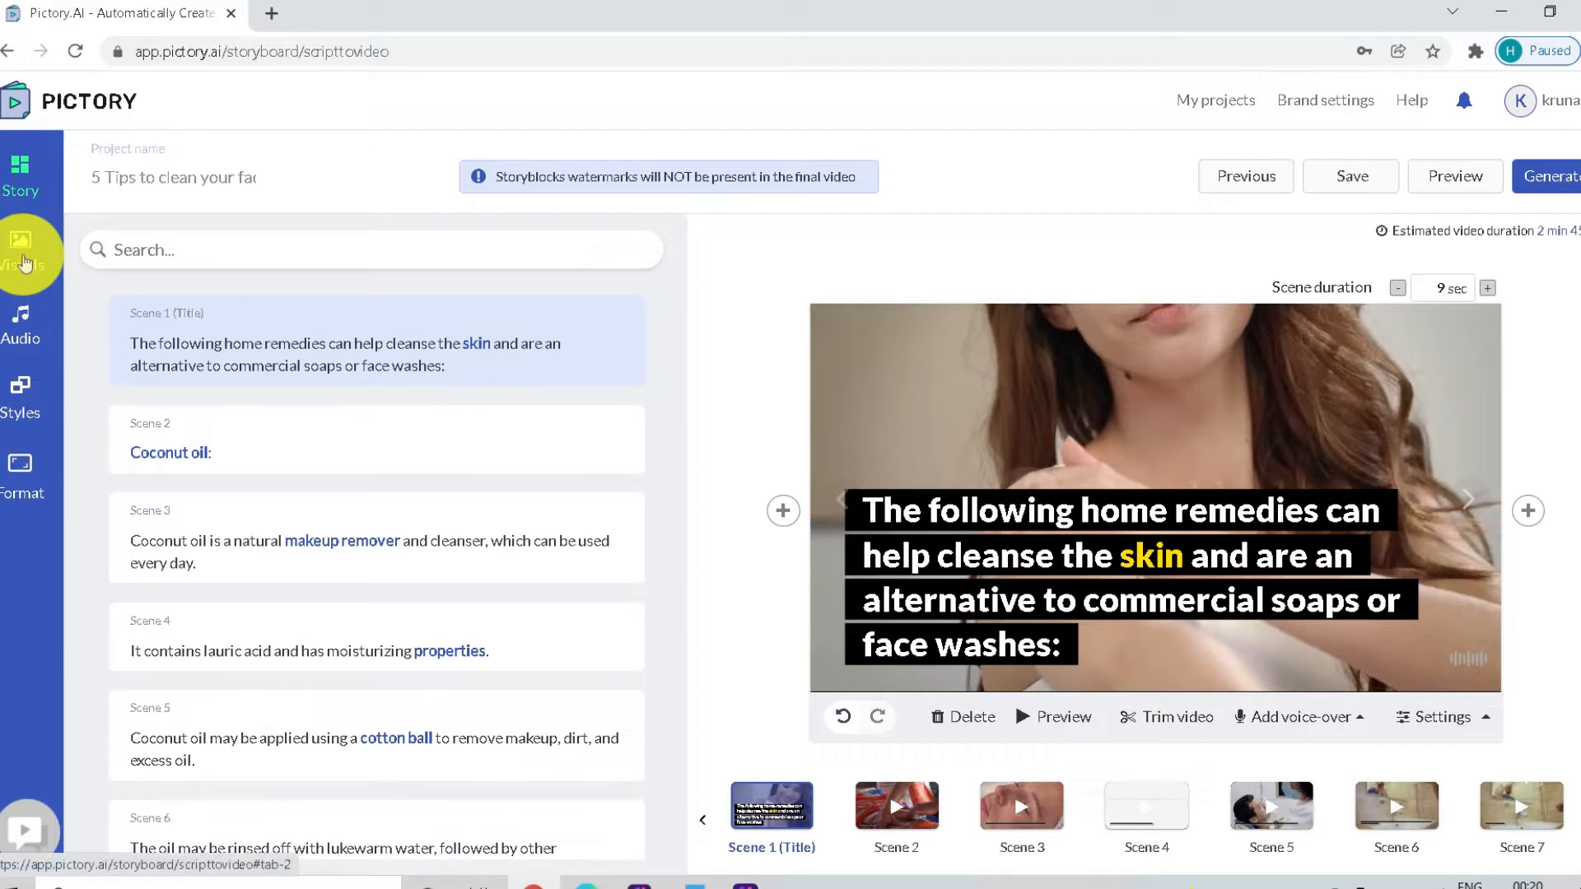
Look through the storyboard's visuals, audio, styles and format options, and return to the story scenes
click(23, 260)
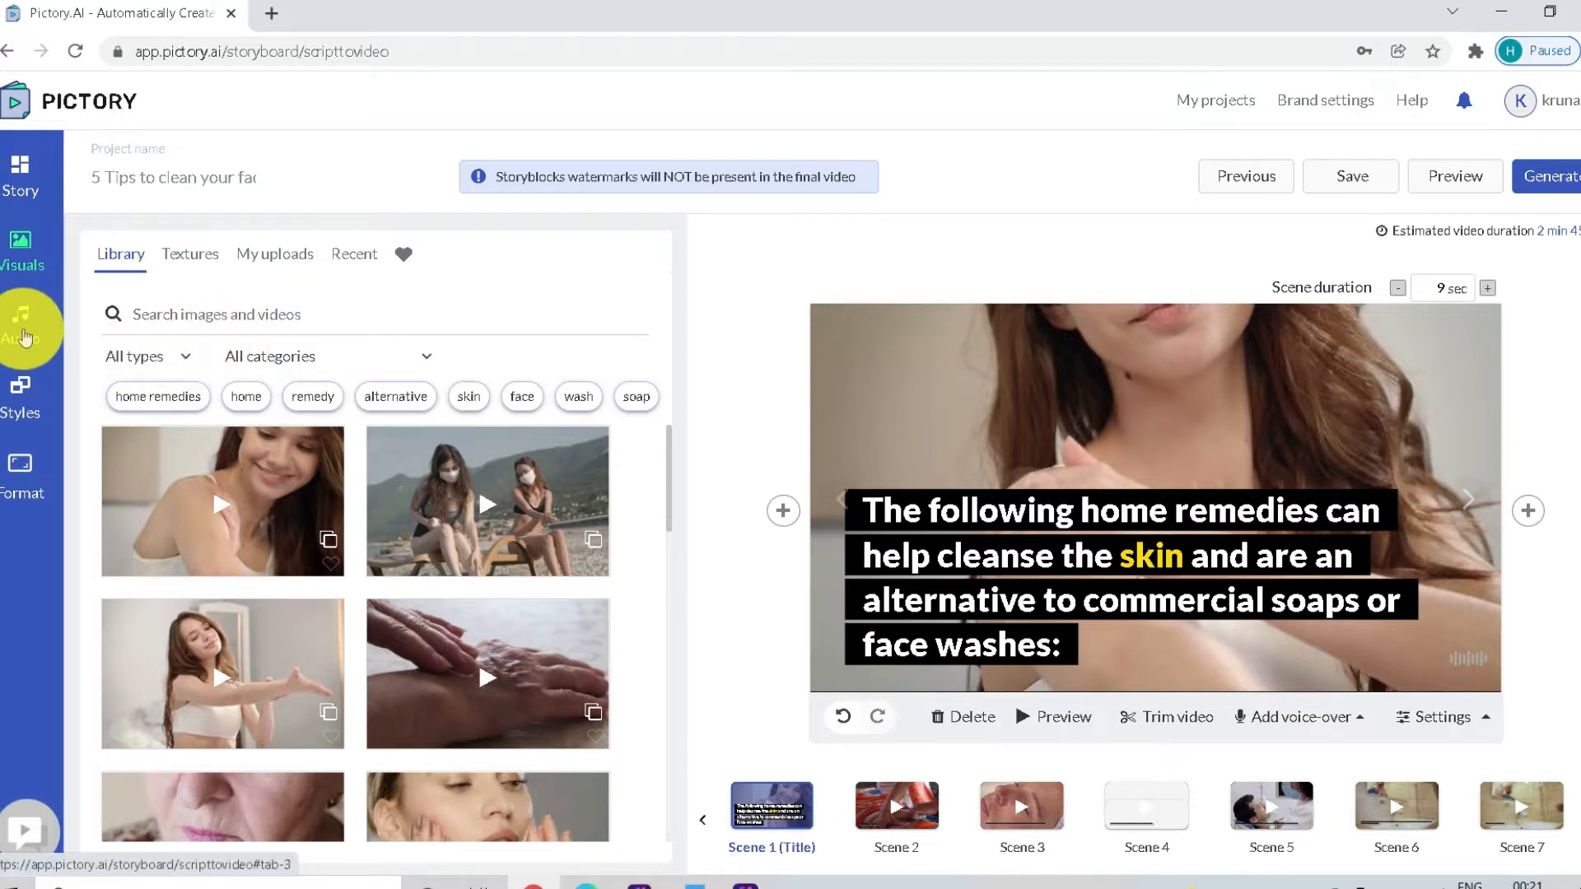
click(25, 336)
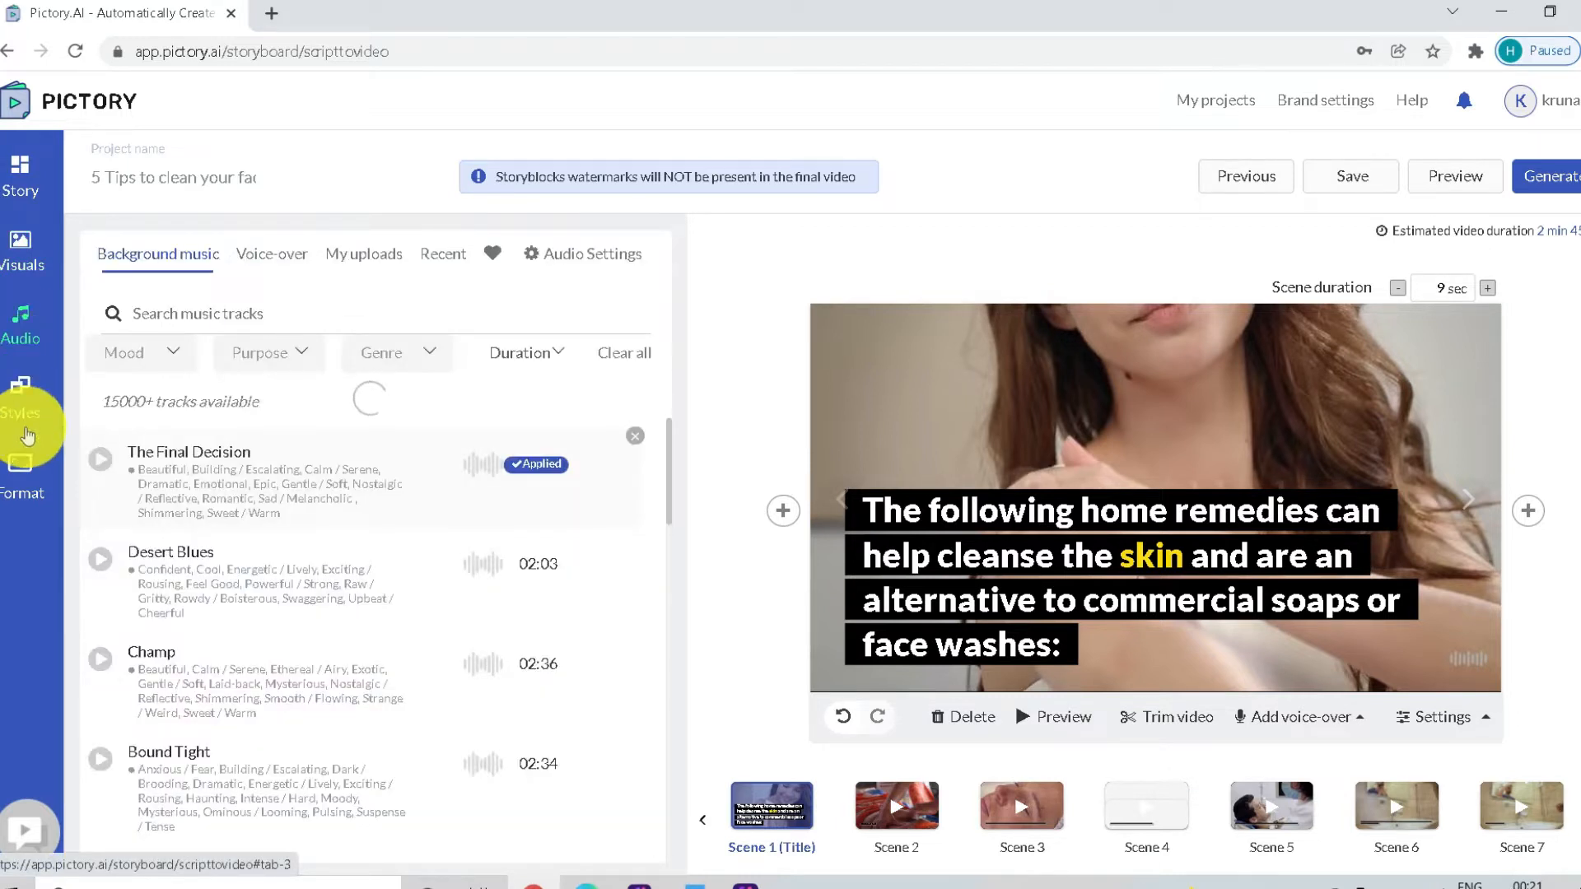
click(23, 404)
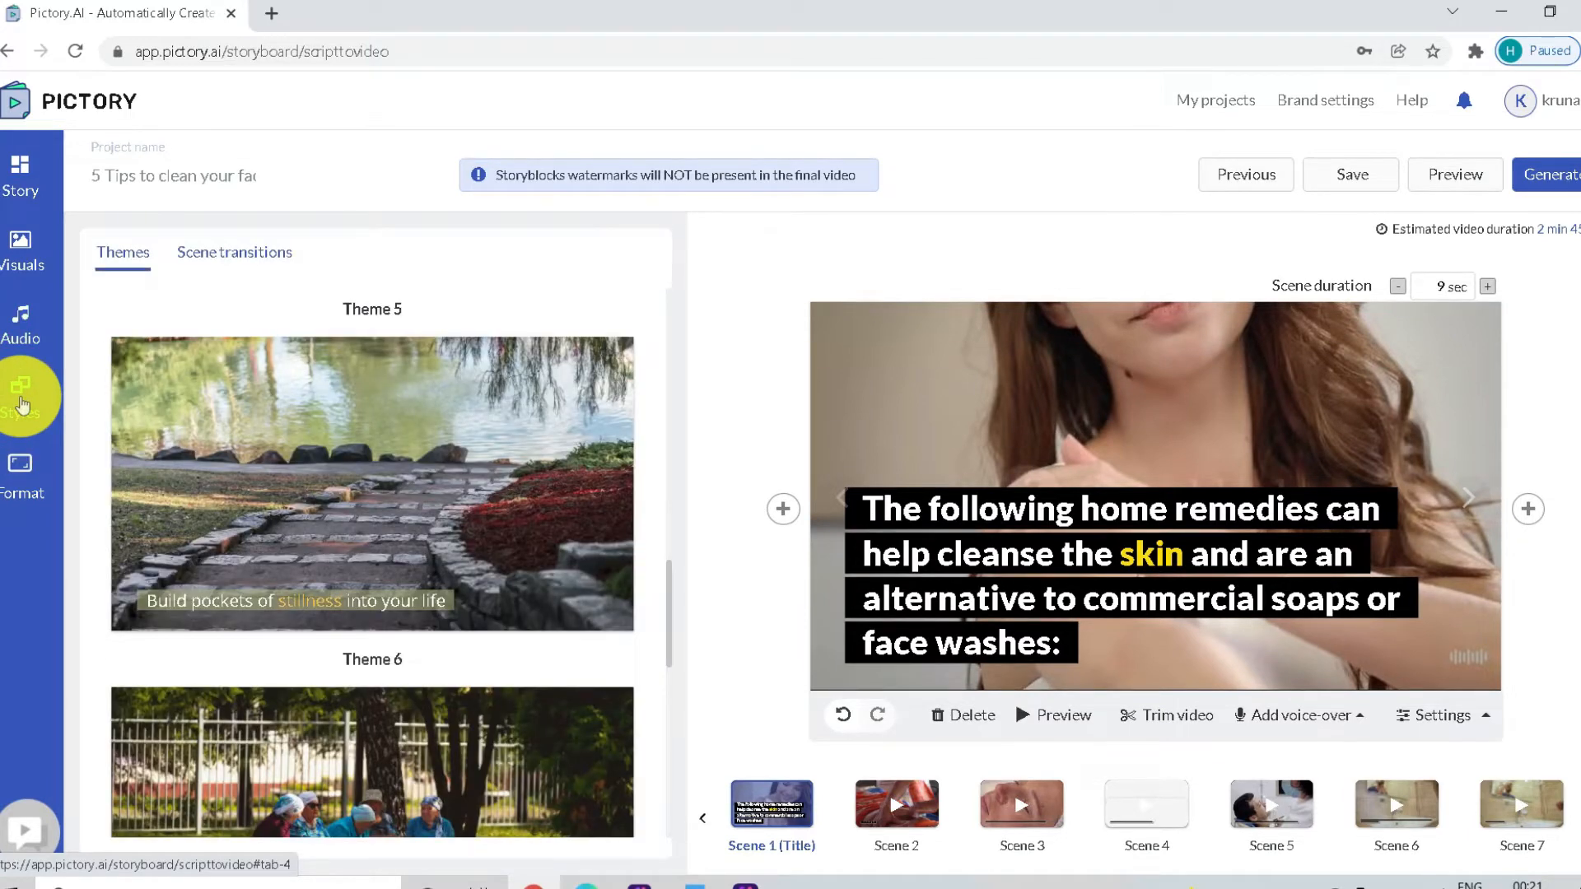
click(23, 481)
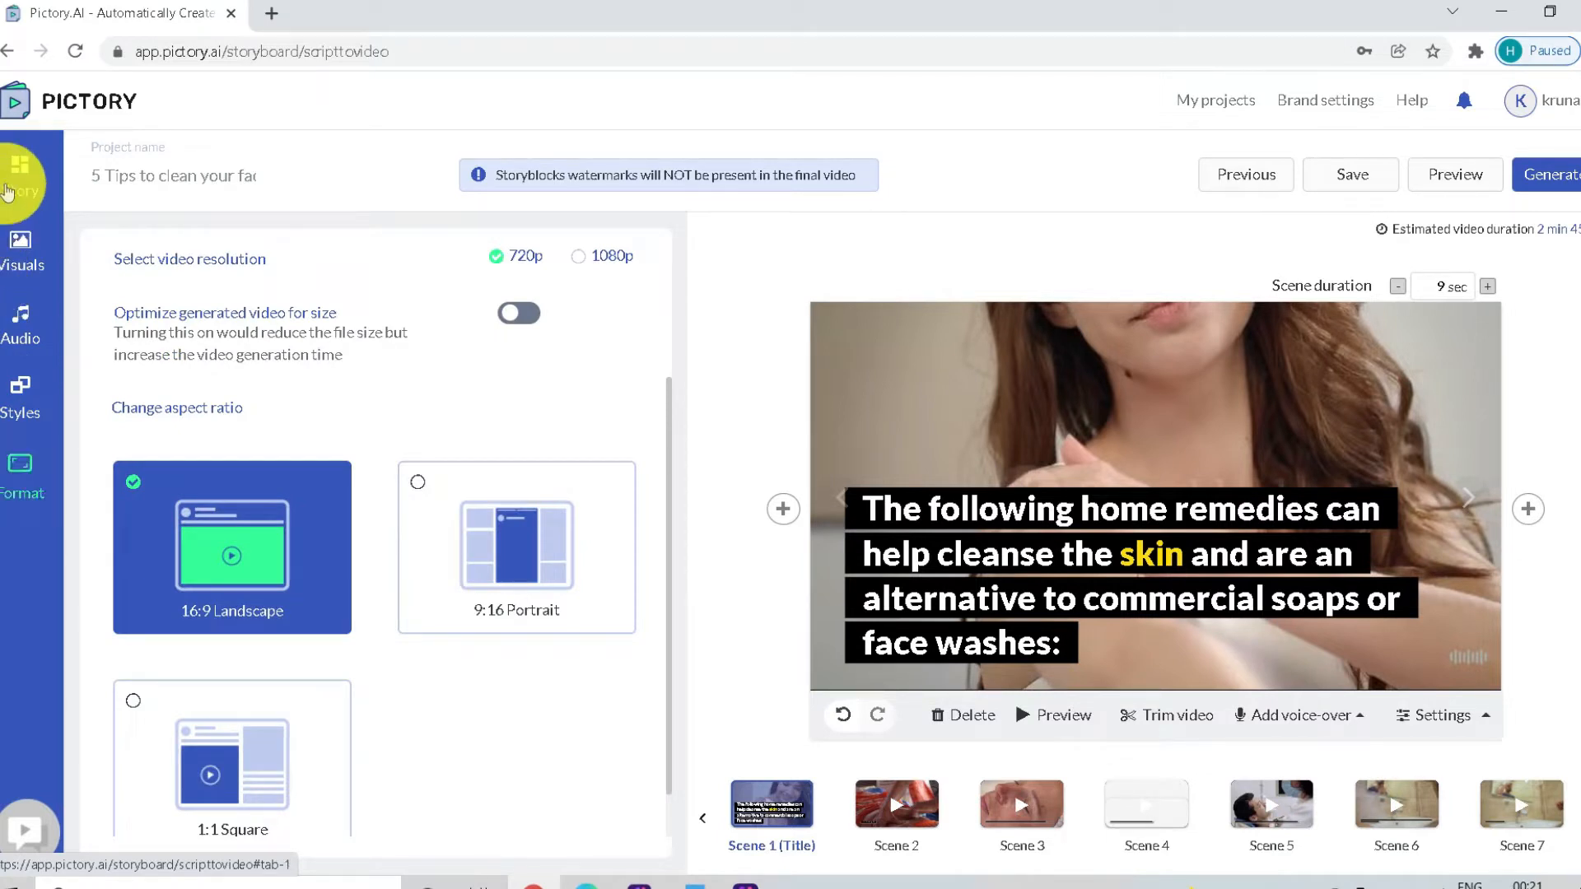
click(28, 190)
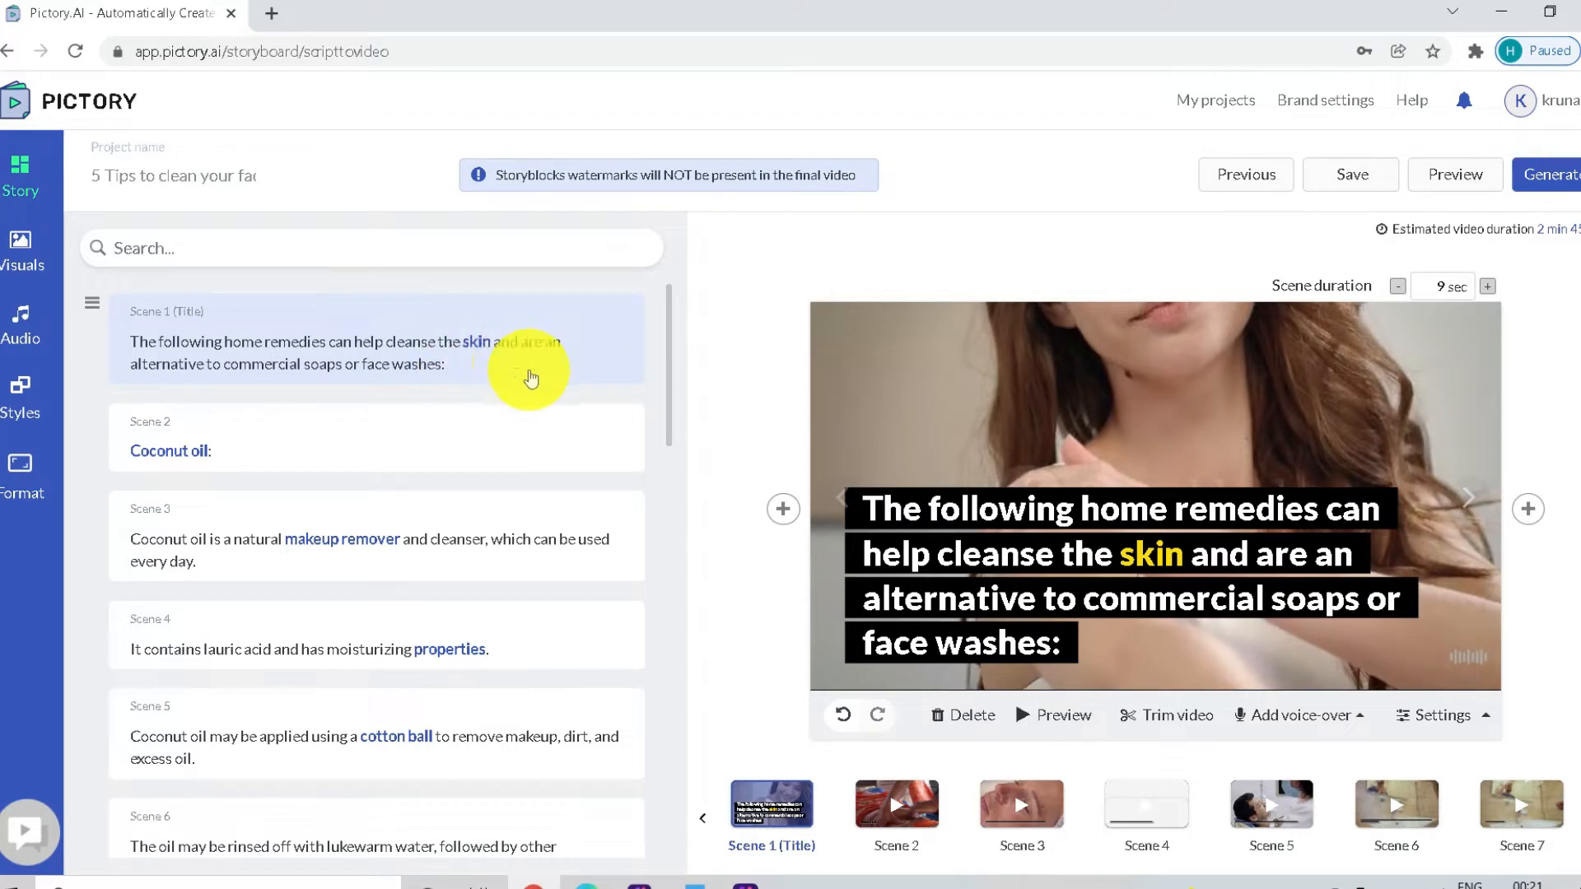
Replace the Scene 2 visual with a green coconut clip from the library's suggested "Coconut oil" search
click(228, 448)
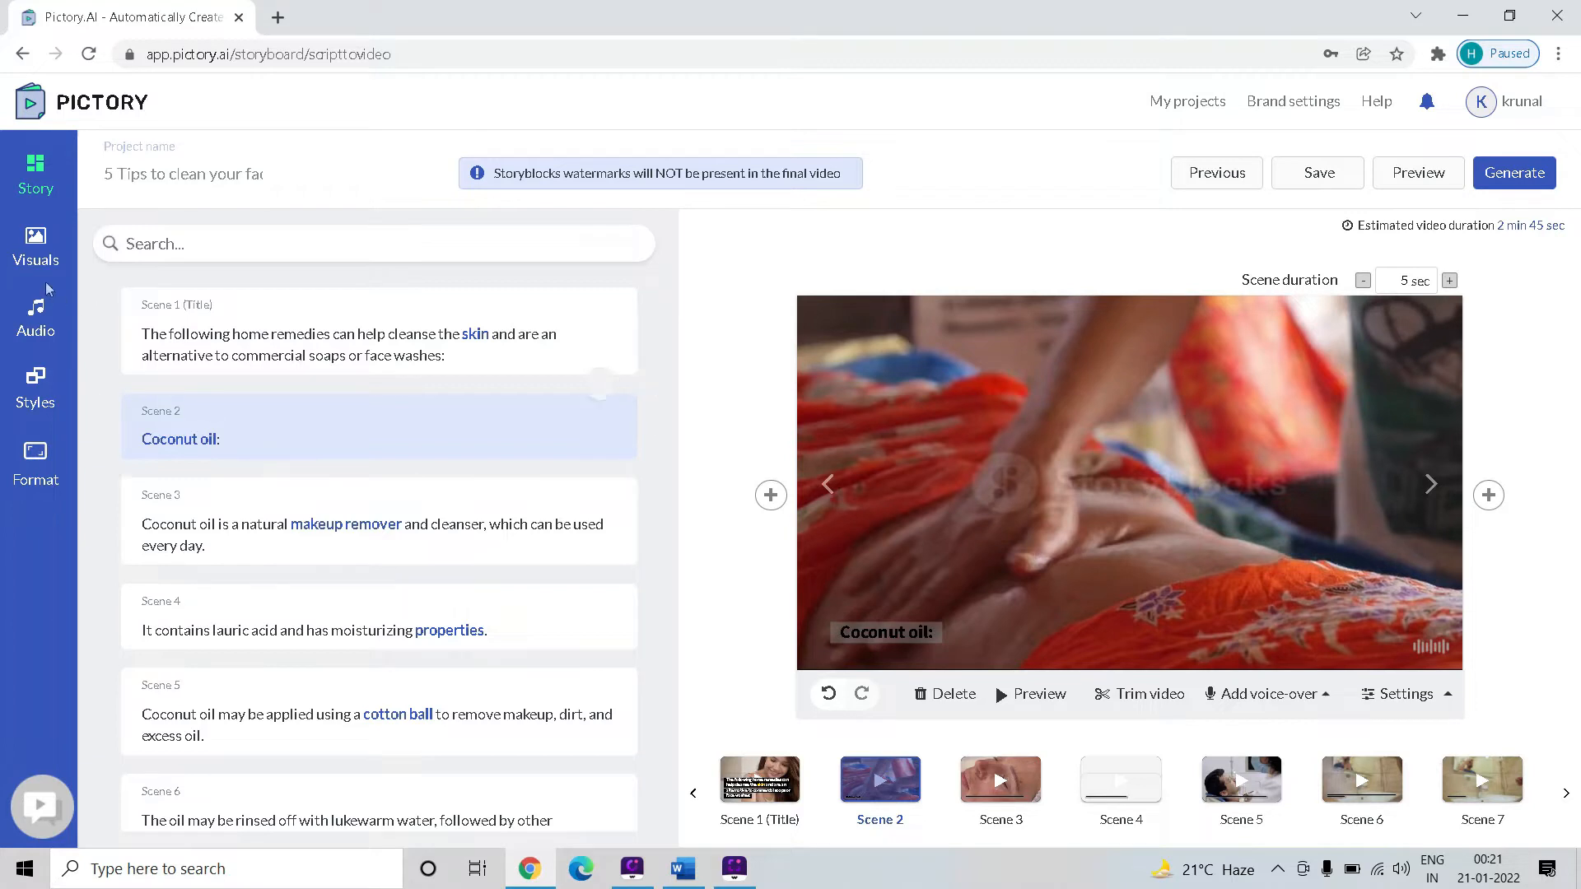
click(34, 261)
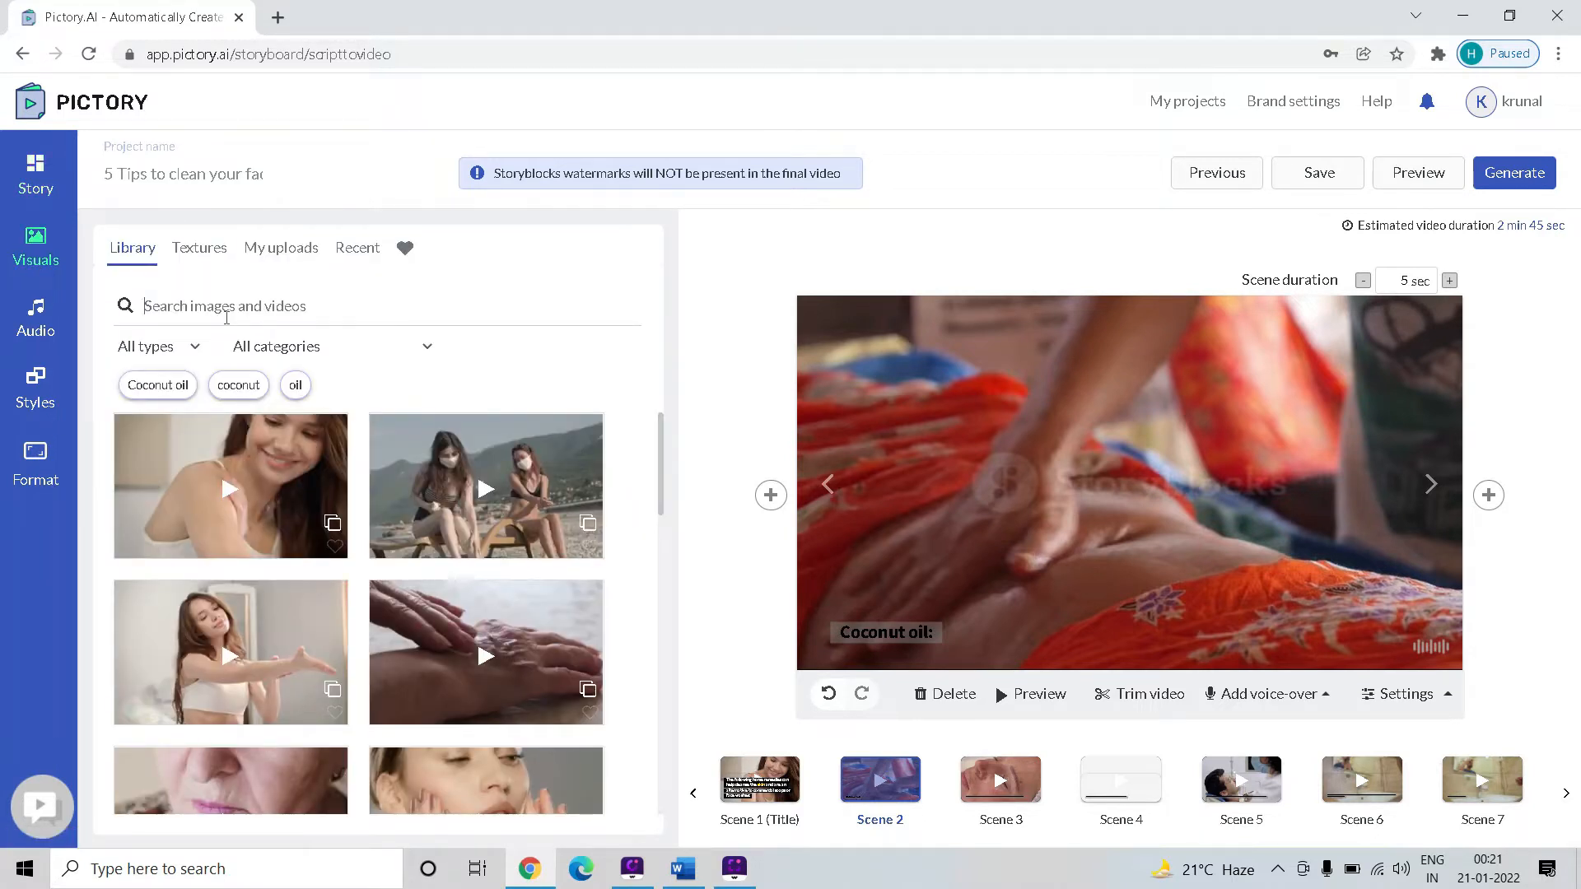
click(168, 386)
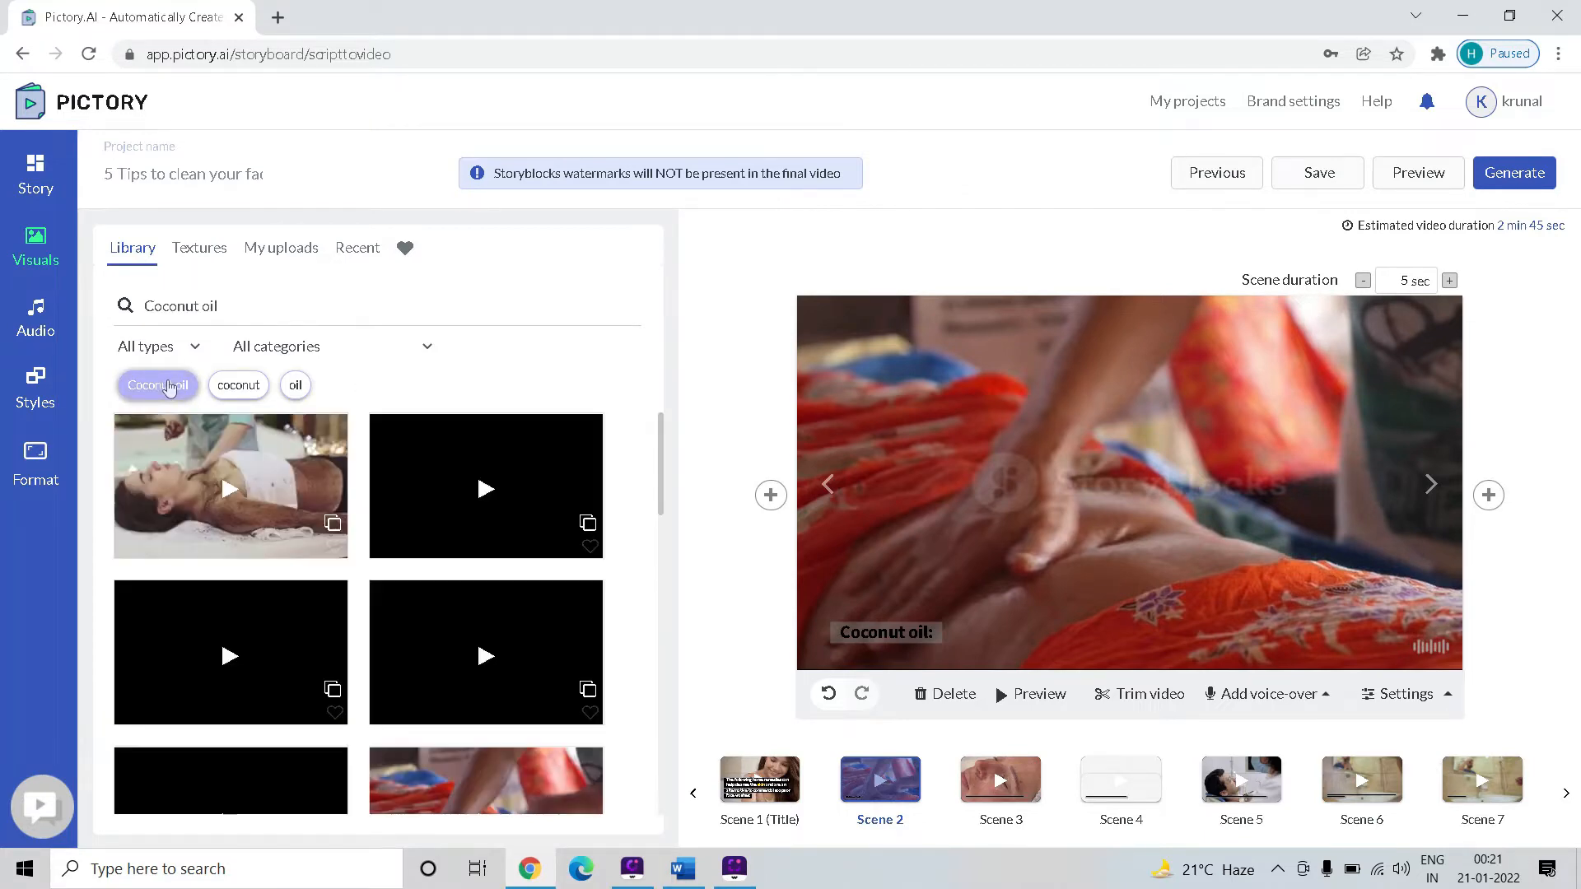
scroll(419, 486, down, 3)
From the "Coconut oil" library clips, give Scene 4 the red coconuts with straws and Scene 5 a halved coconut
click(1000, 779)
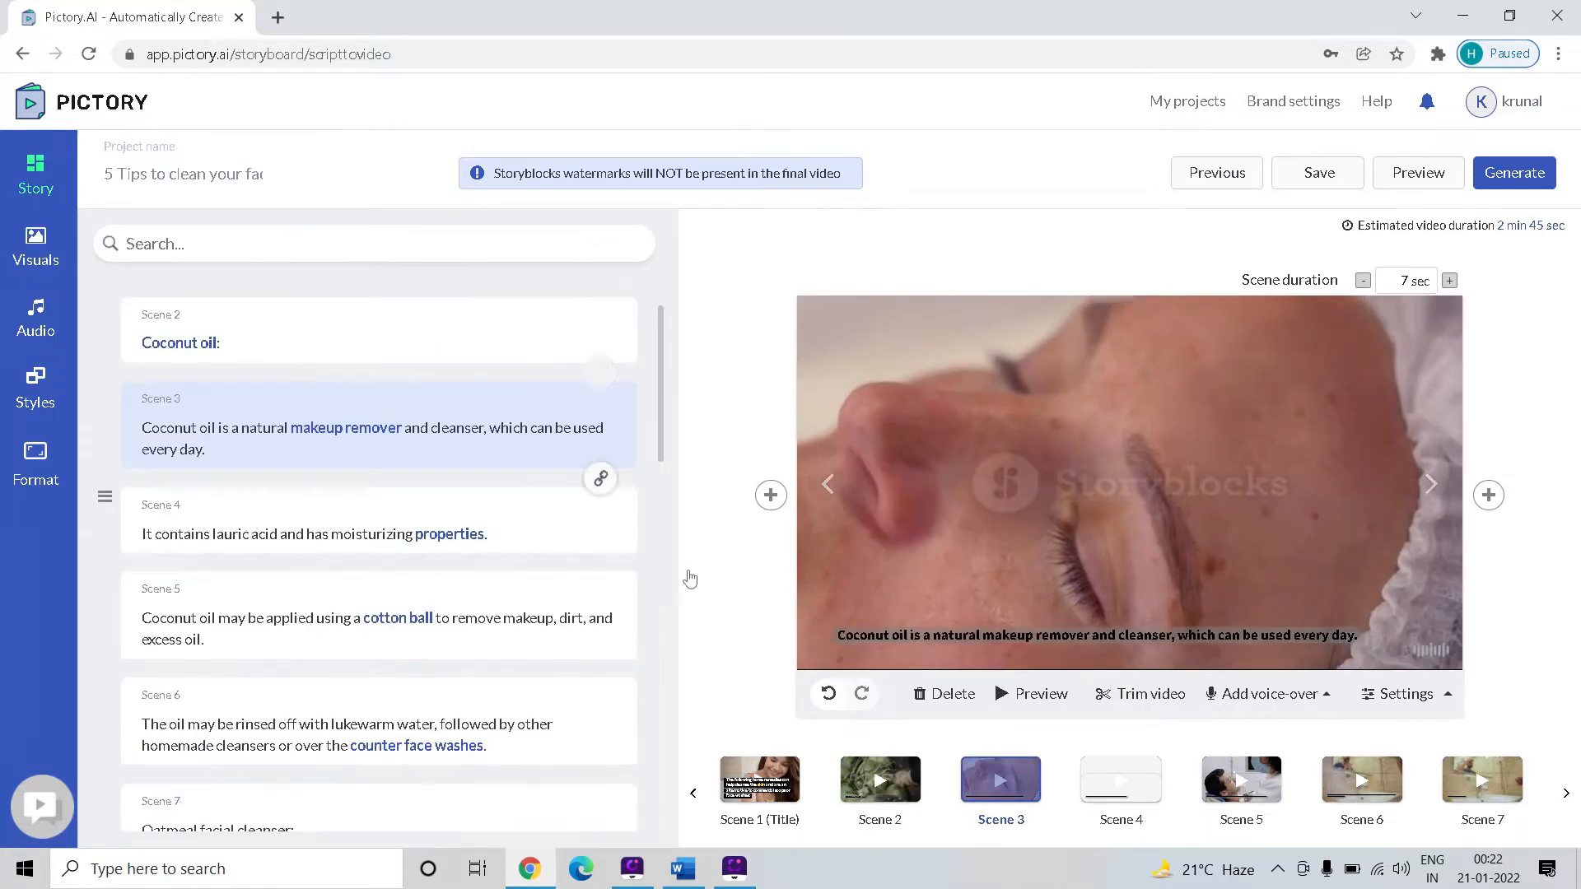
click(1132, 770)
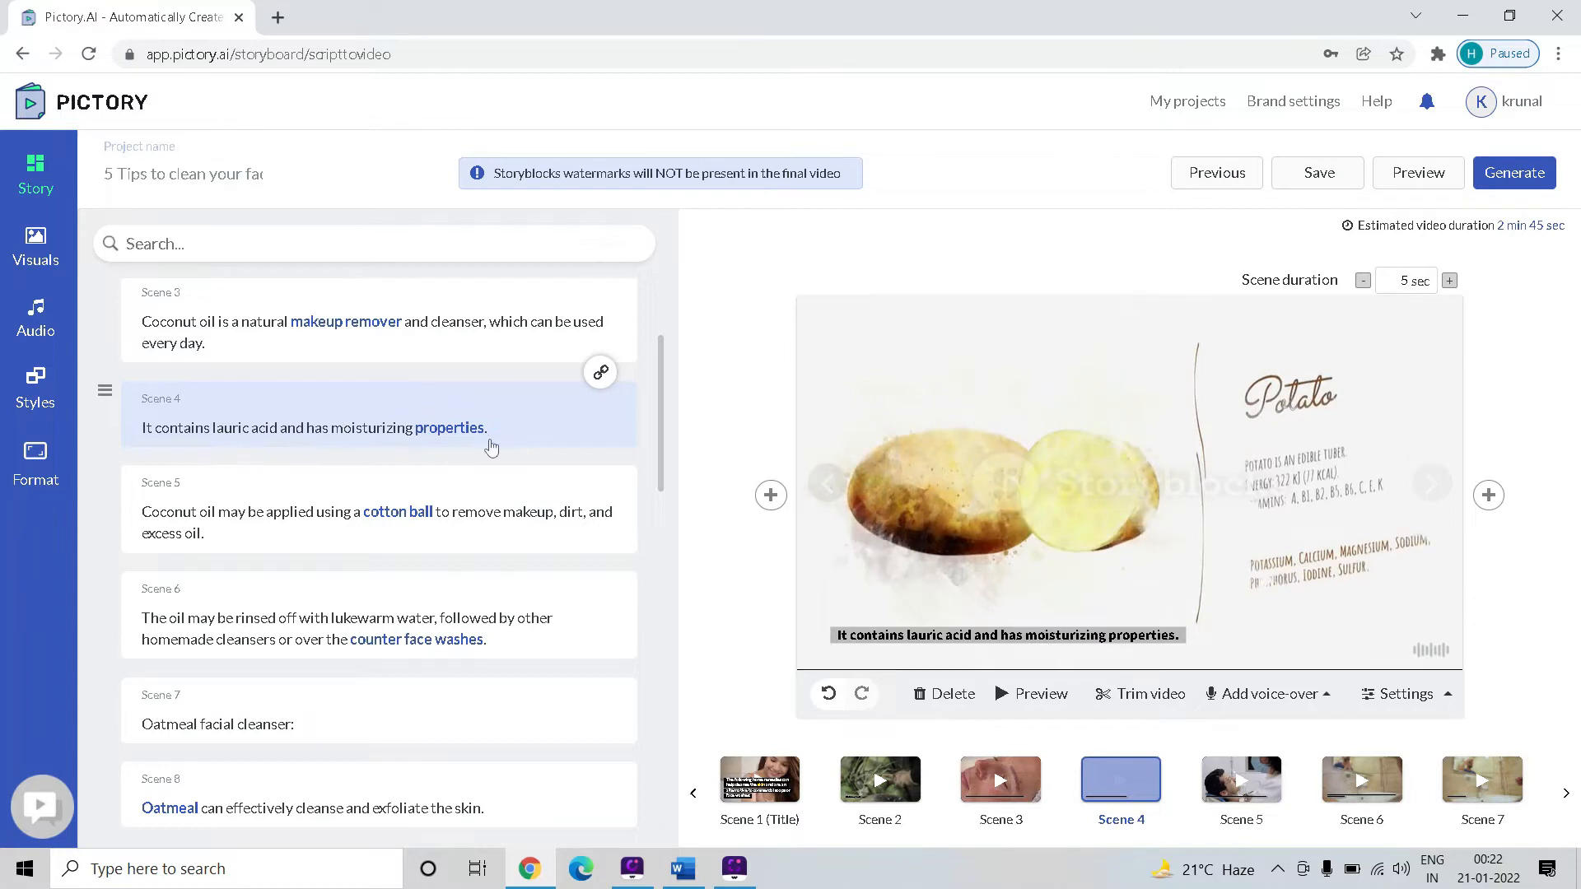
click(36, 245)
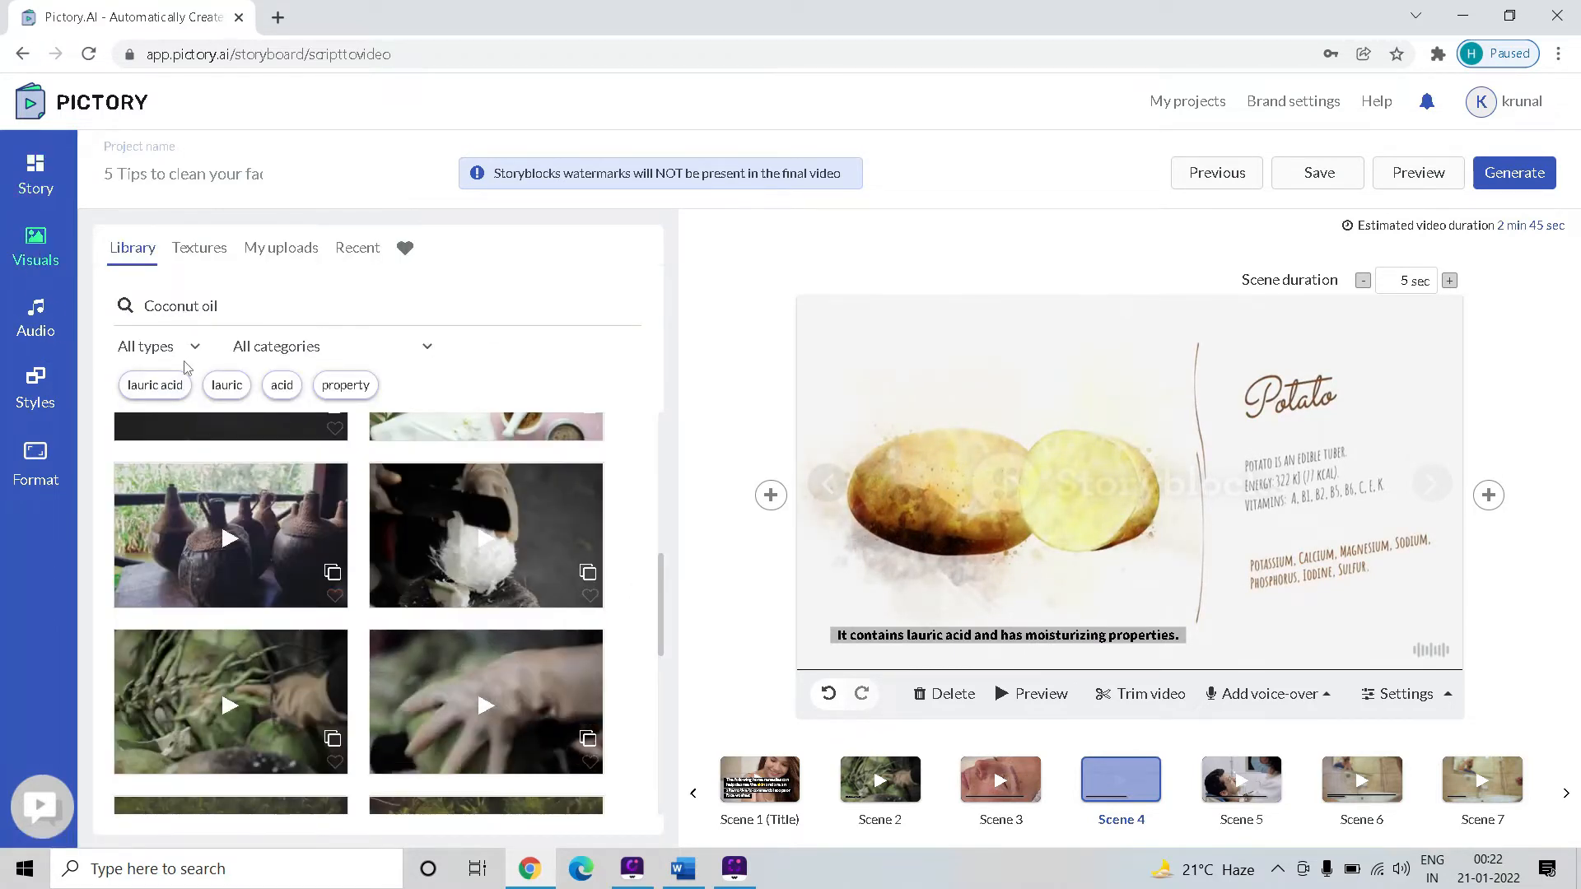
scroll(406, 527, down, 10)
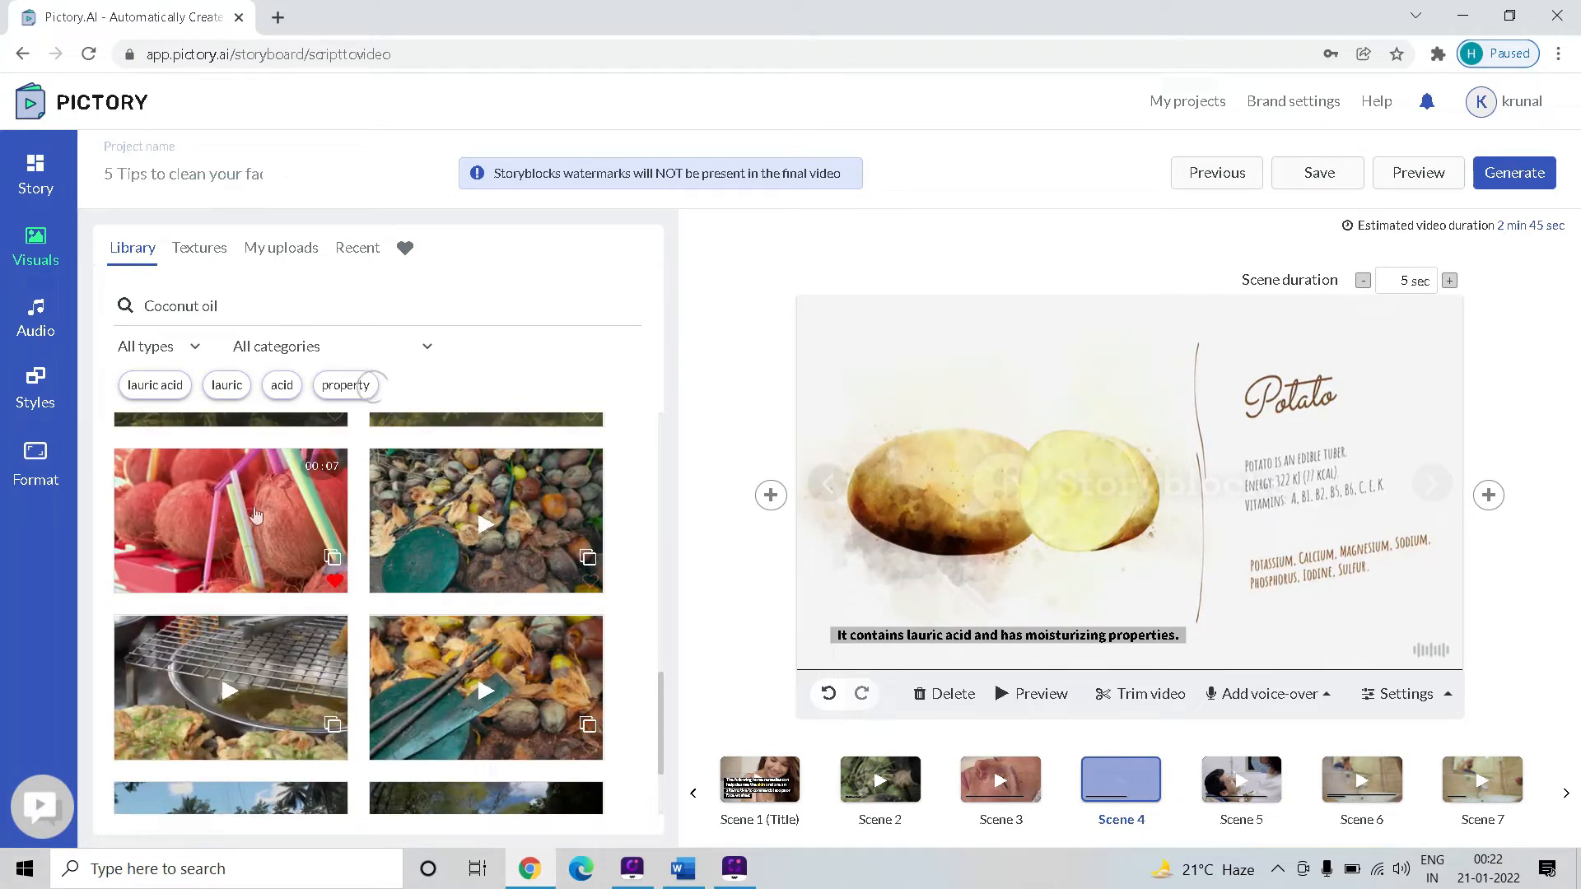
click(1246, 792)
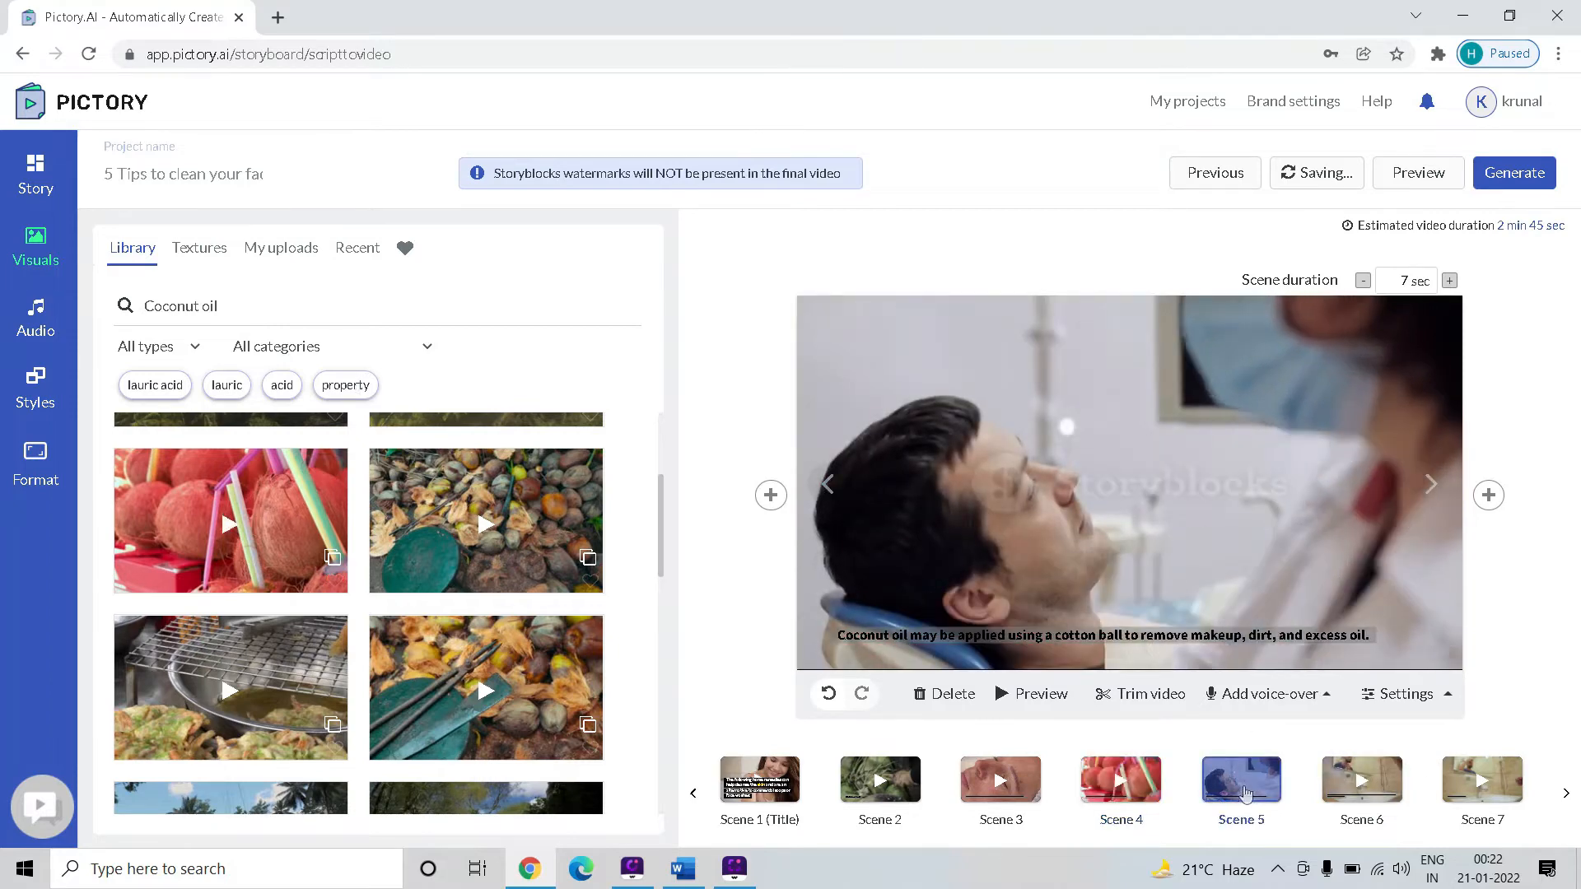
Toggle the Hide text option in the Scene 4 settings
click(1126, 778)
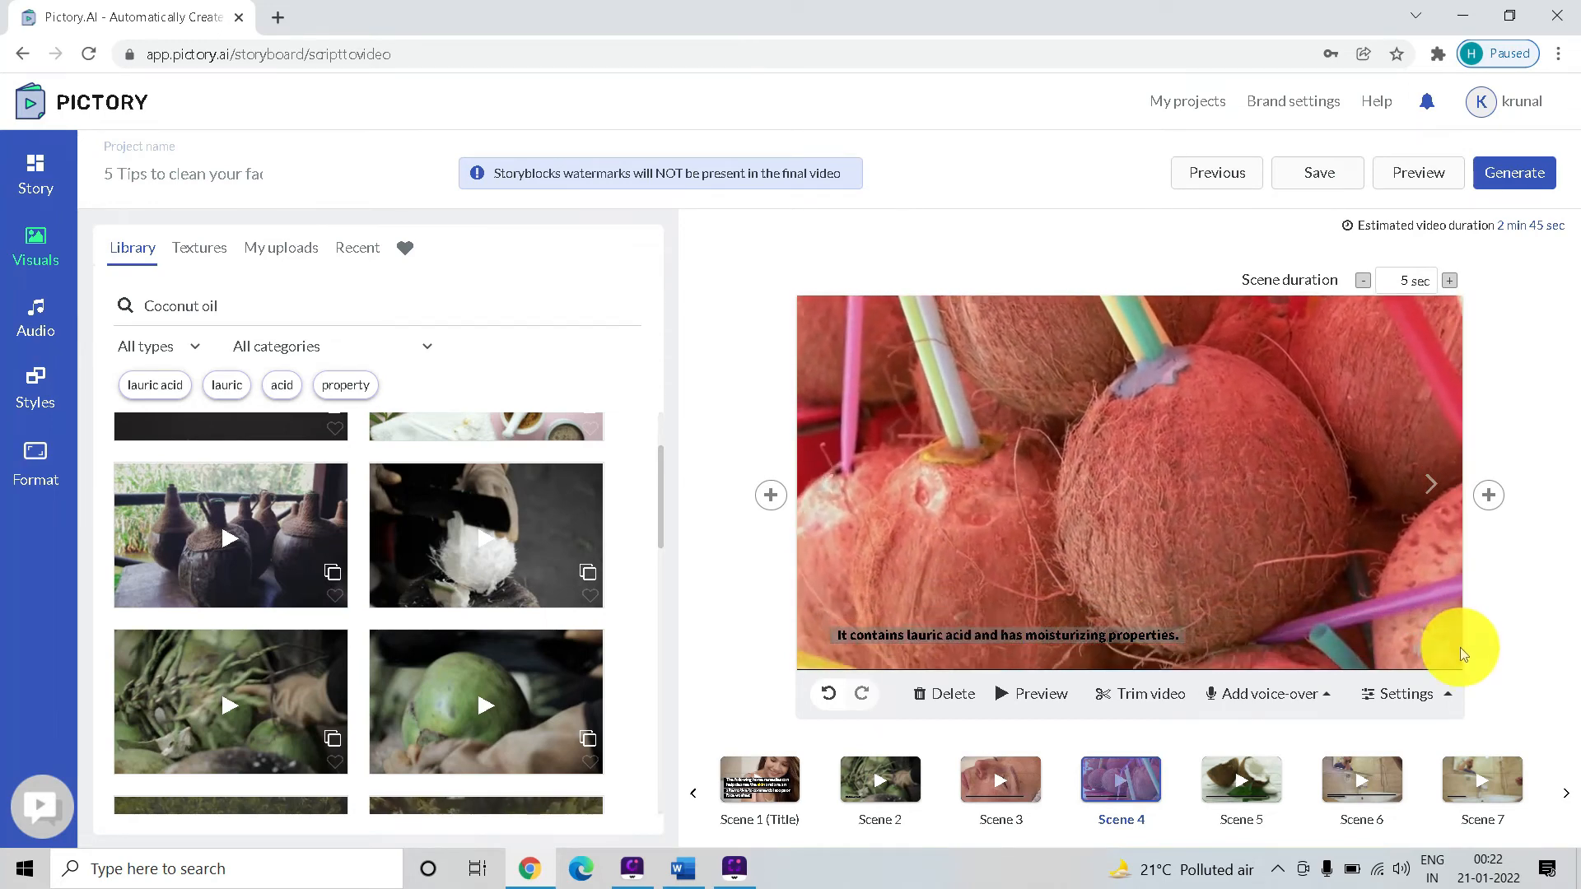
mouse_move(1422, 705)
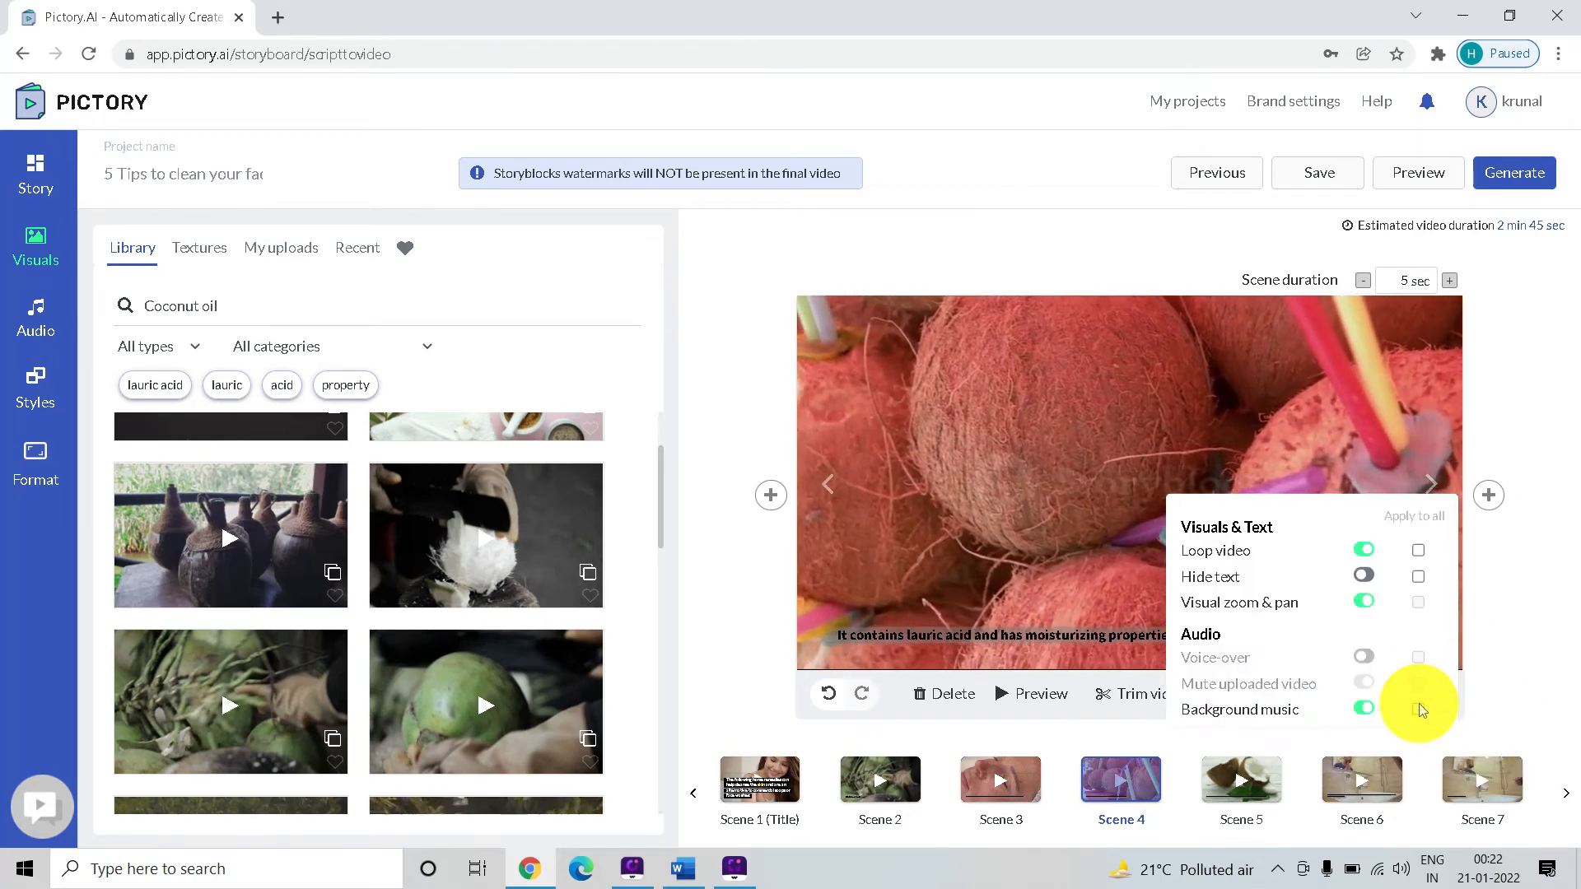
click(1363, 576)
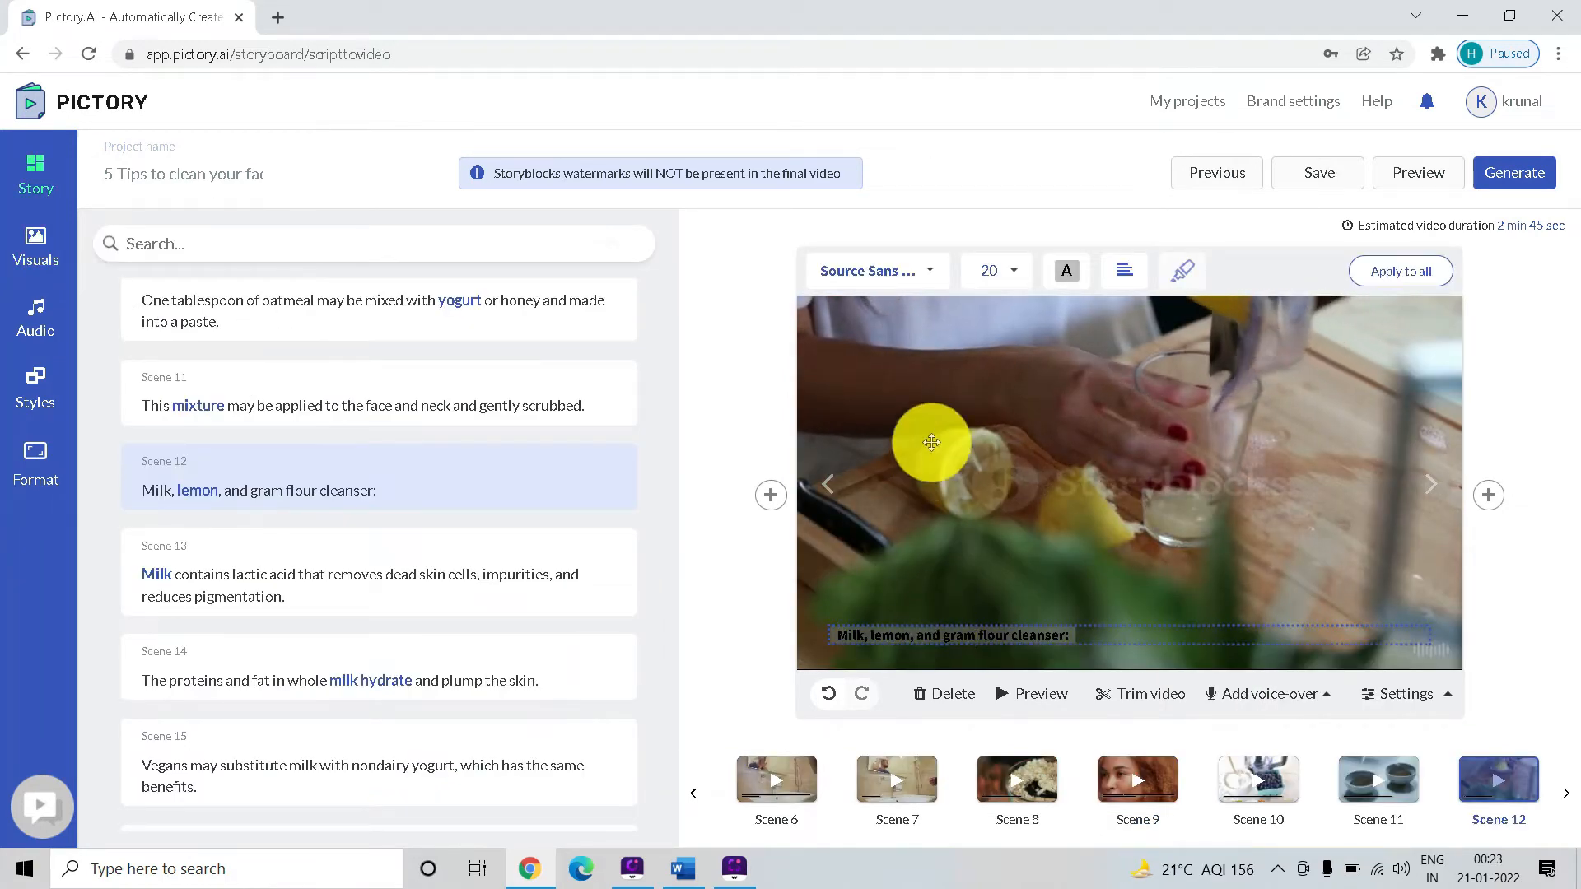
Set the font size of the Scene 12 caption "Milk, lemon, and gram flour cleanser:" to 32
click(1017, 274)
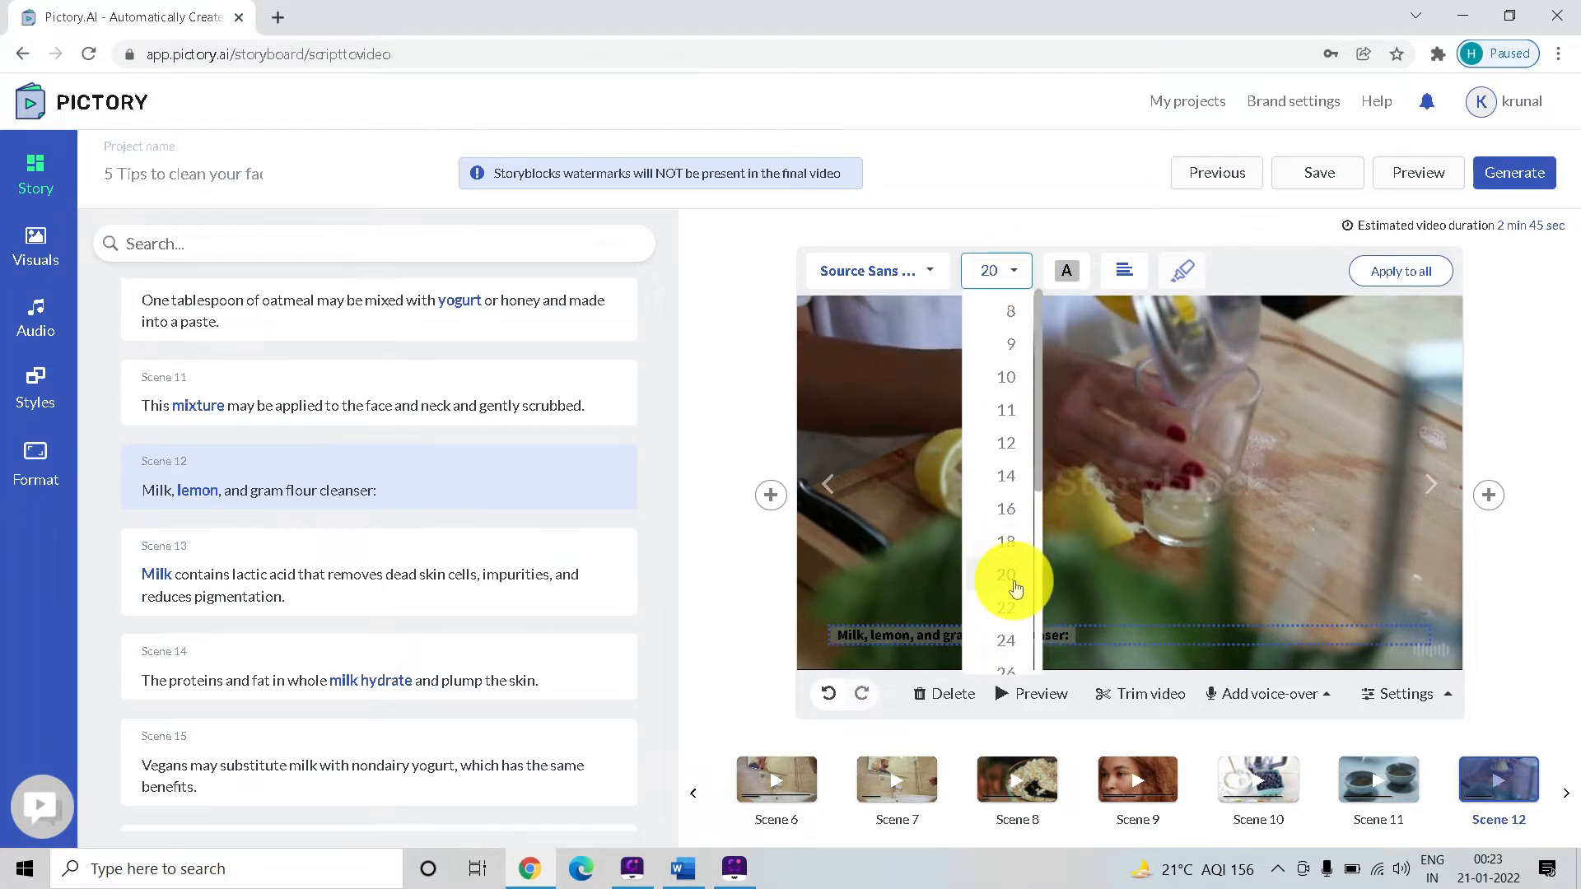
scroll(1008, 581, down, 2)
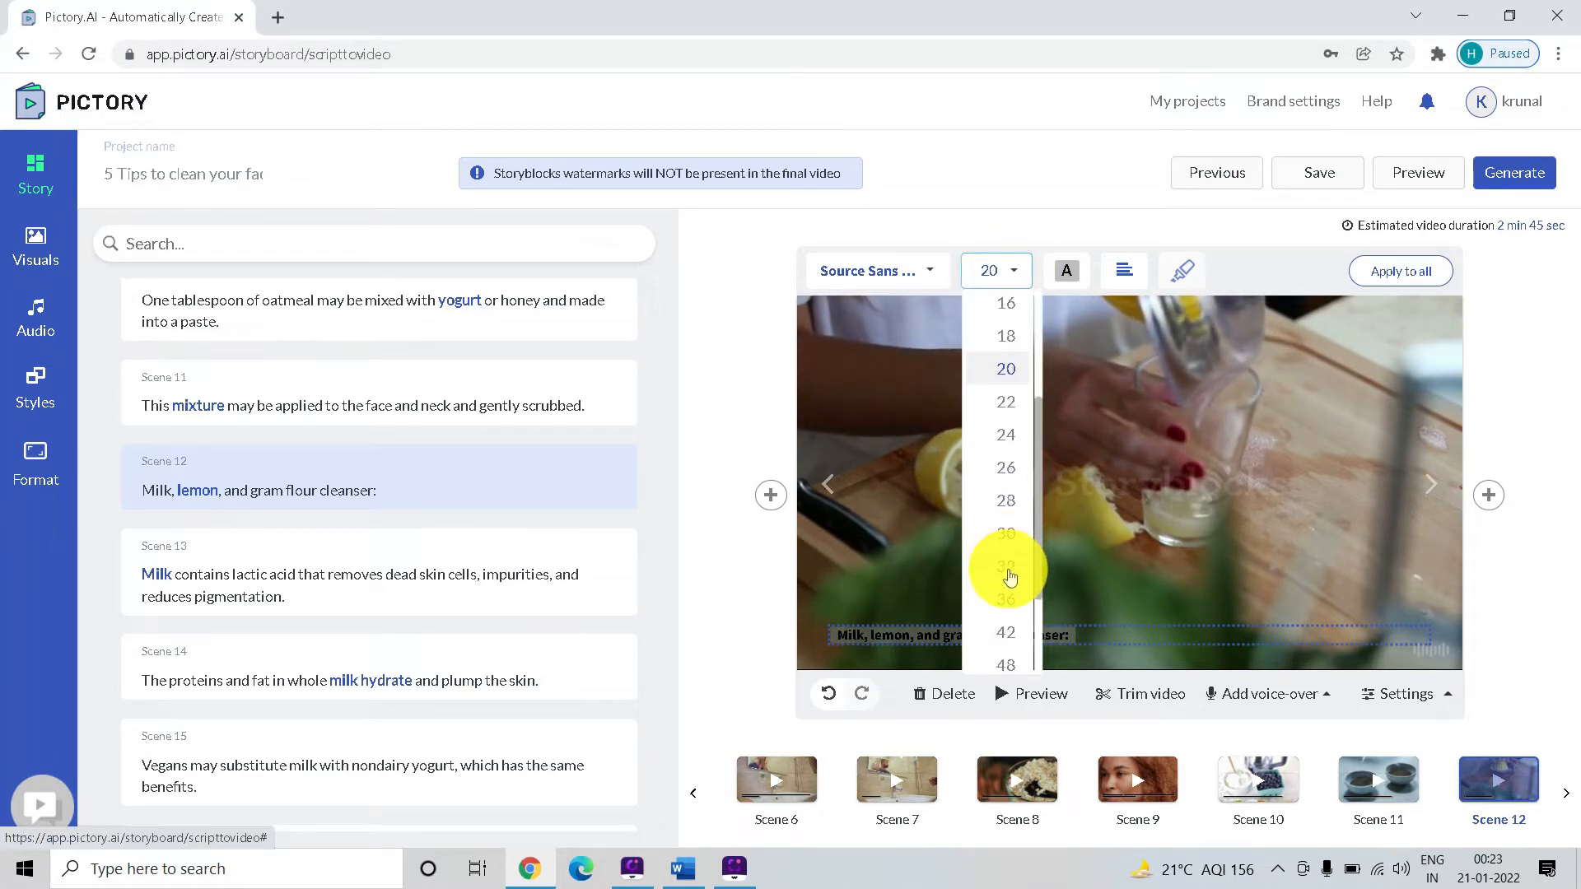
click(1009, 576)
Look through the alignment, color and font options for the Scene 12 caption
click(1118, 280)
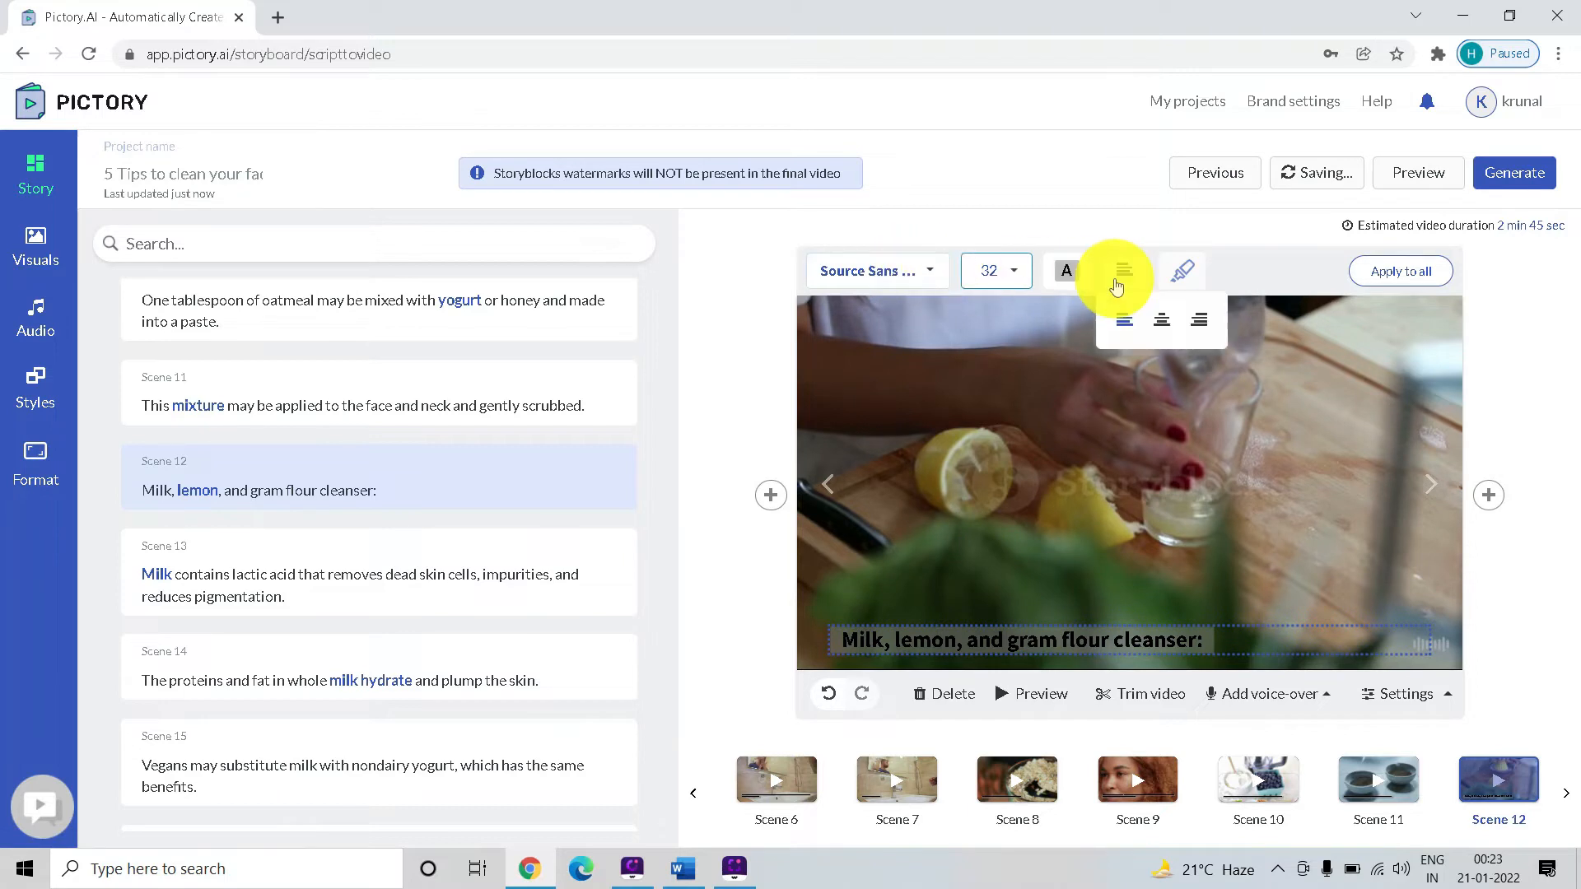
click(1068, 273)
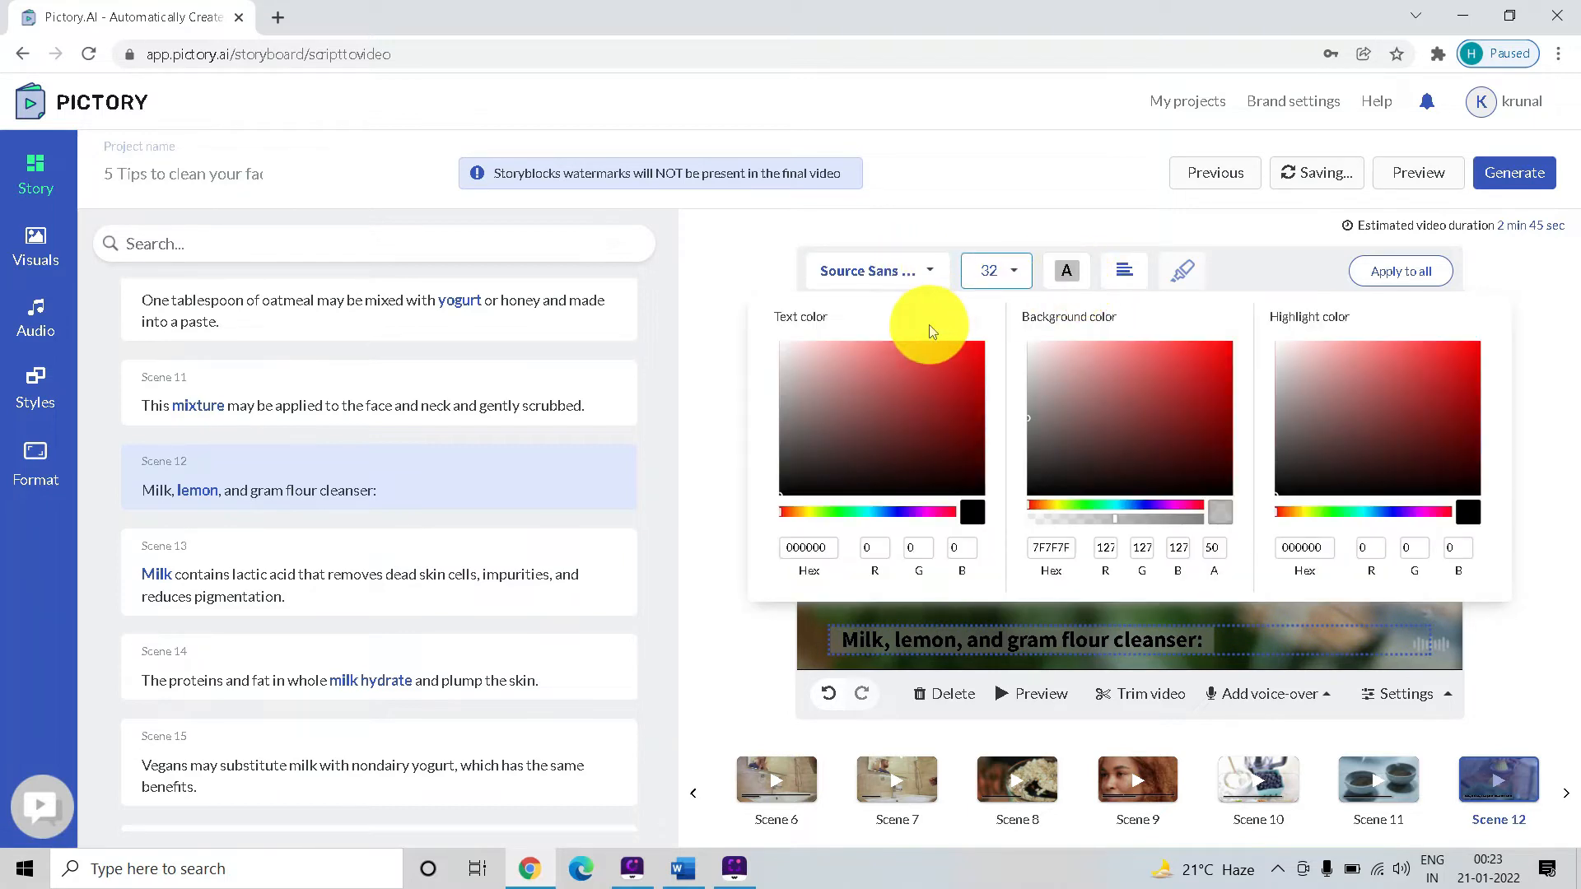
click(950, 514)
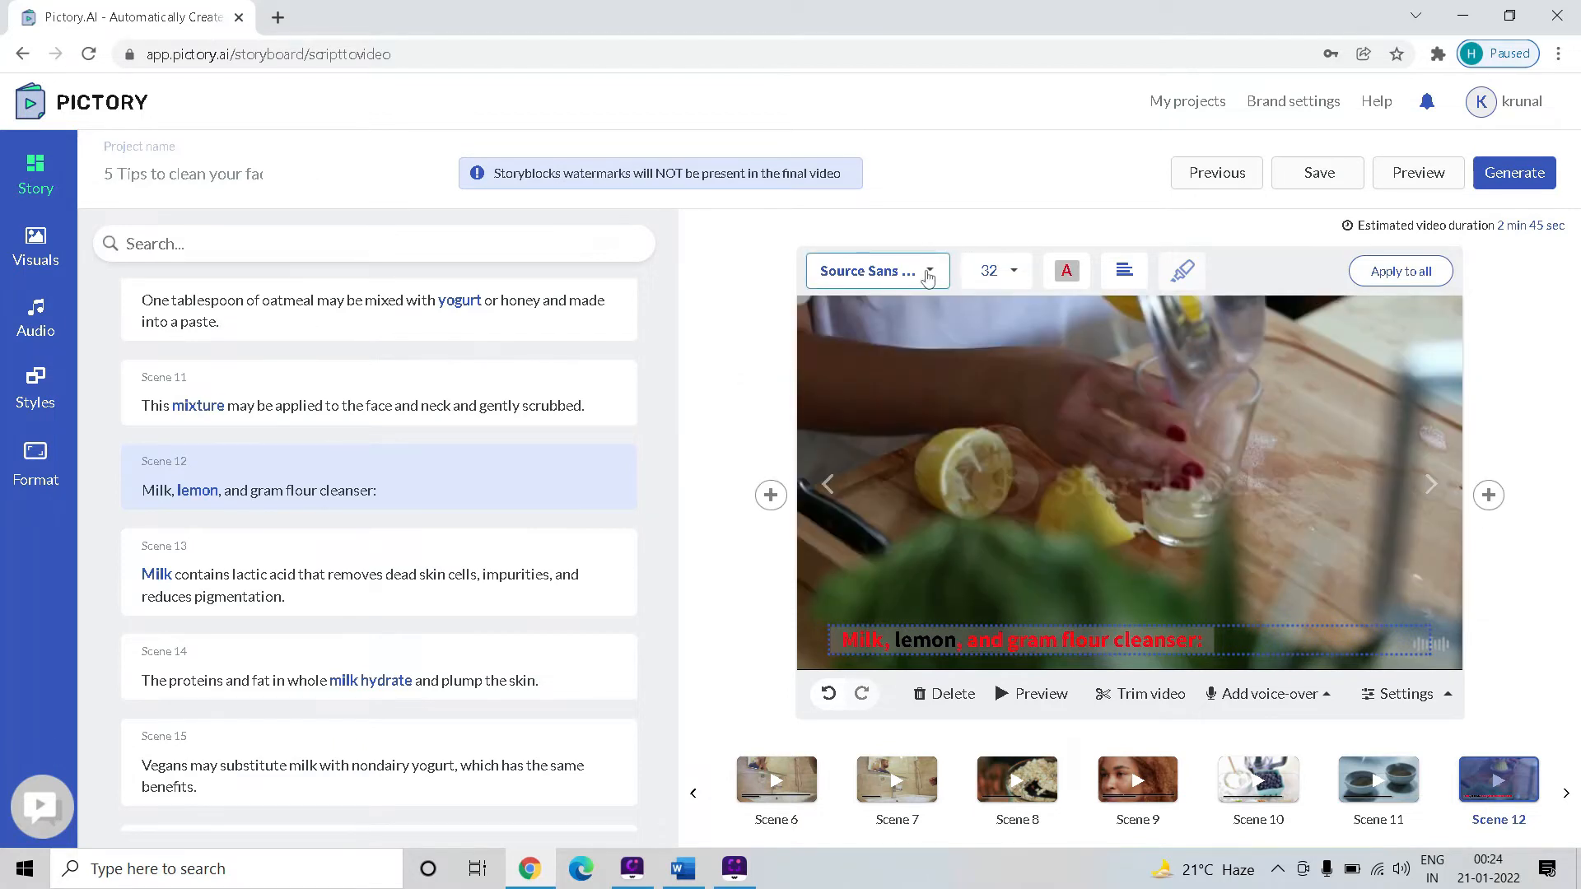
click(927, 278)
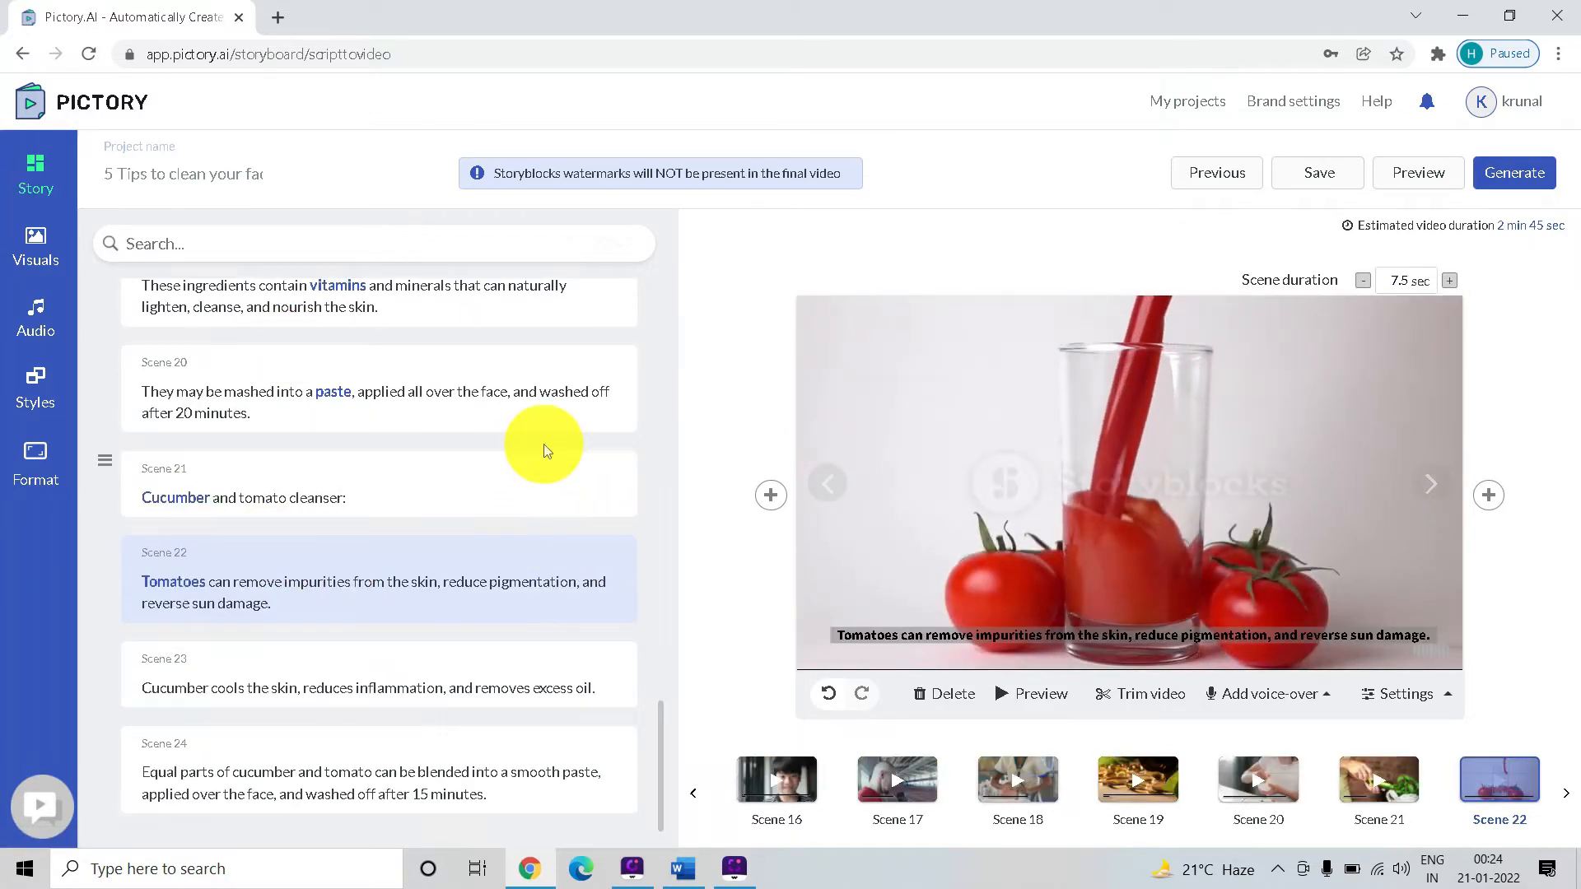
Look through the available US, UK, Australian and Indian English voices for the video's voice-over
scroll(543, 443, up, 12)
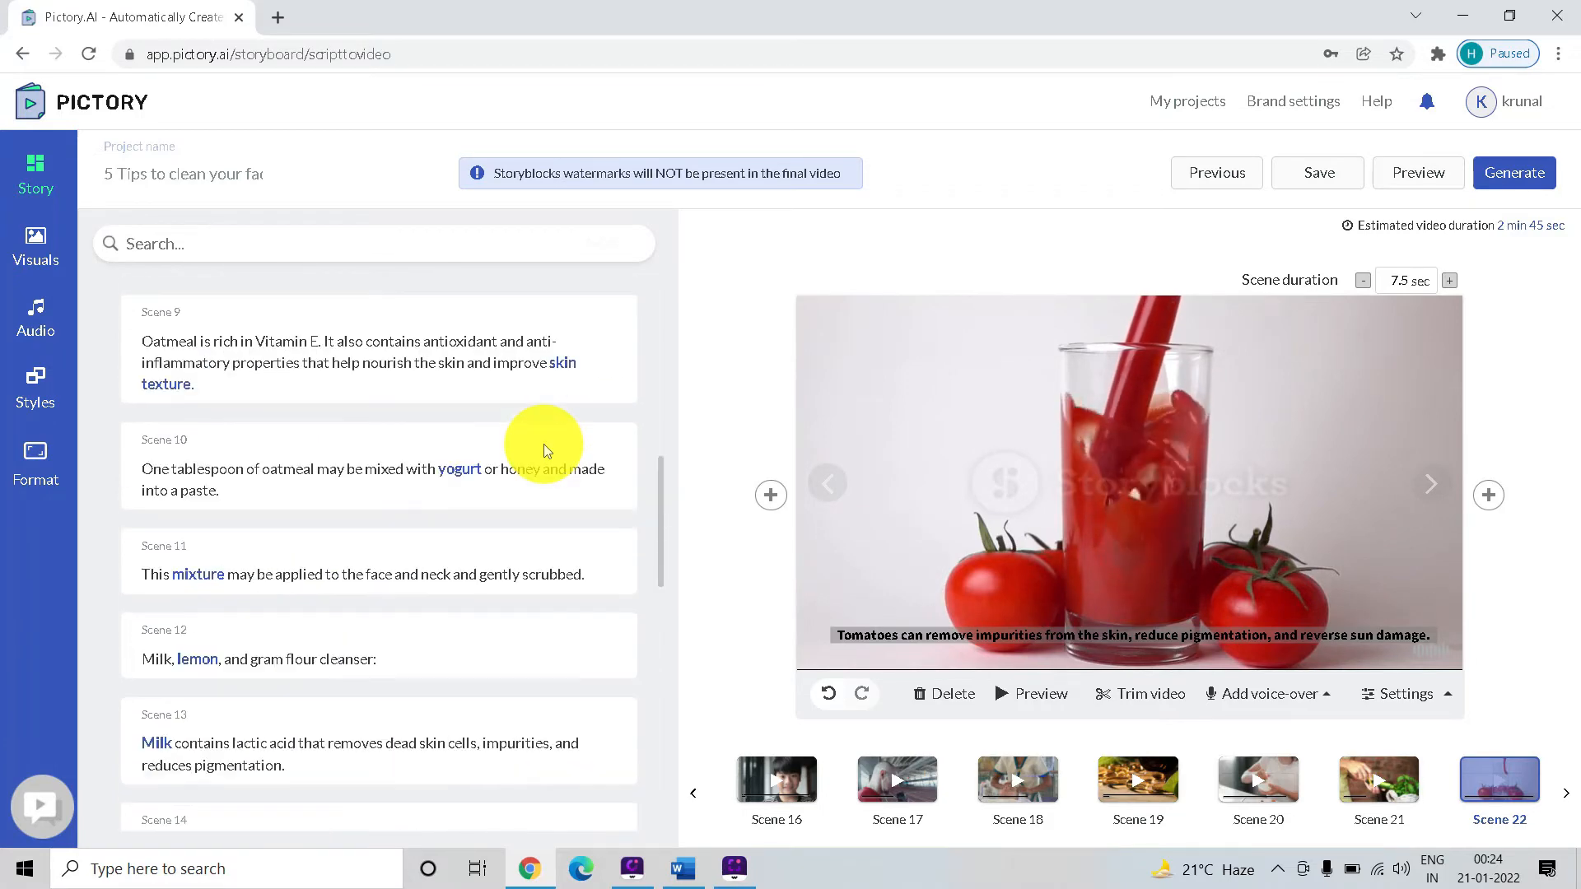
click(34, 327)
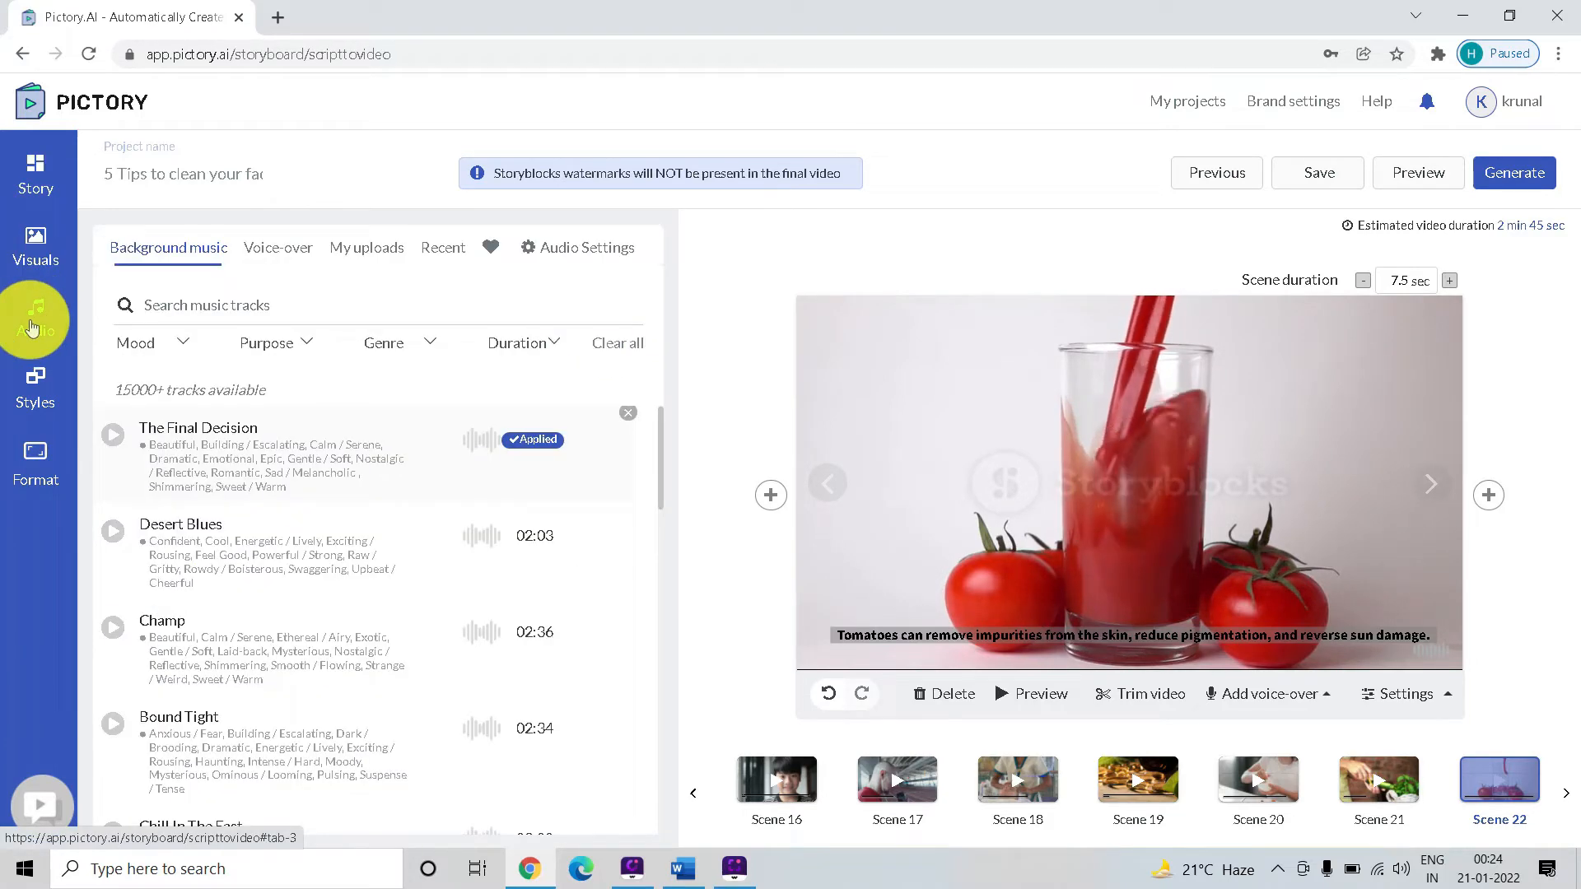
click(294, 253)
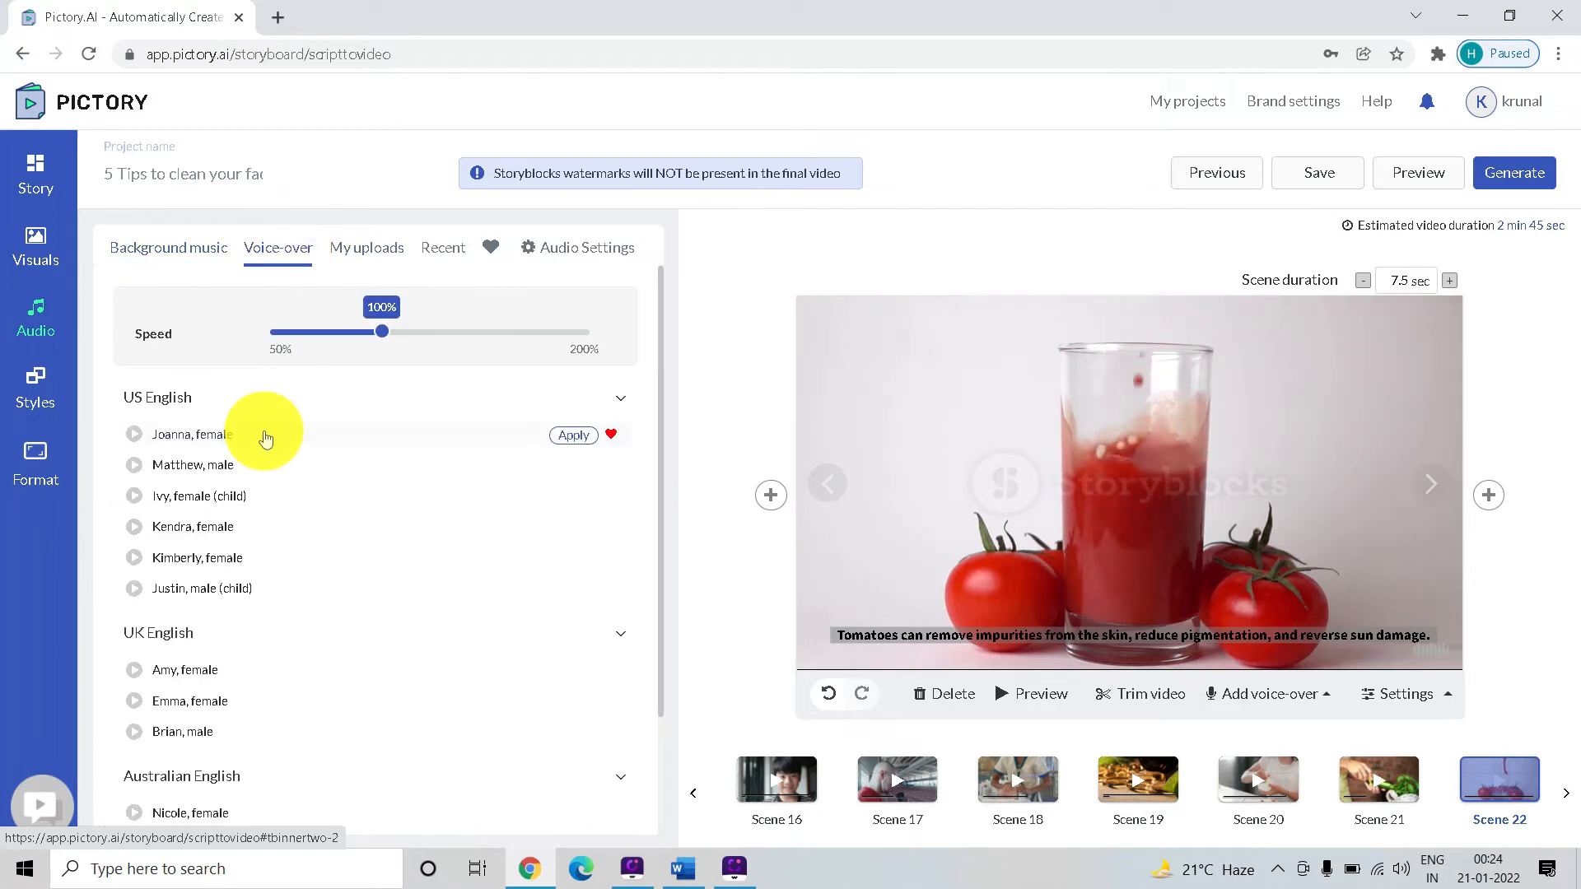
scroll(247, 395, down, 2)
scroll(218, 403, up, 2)
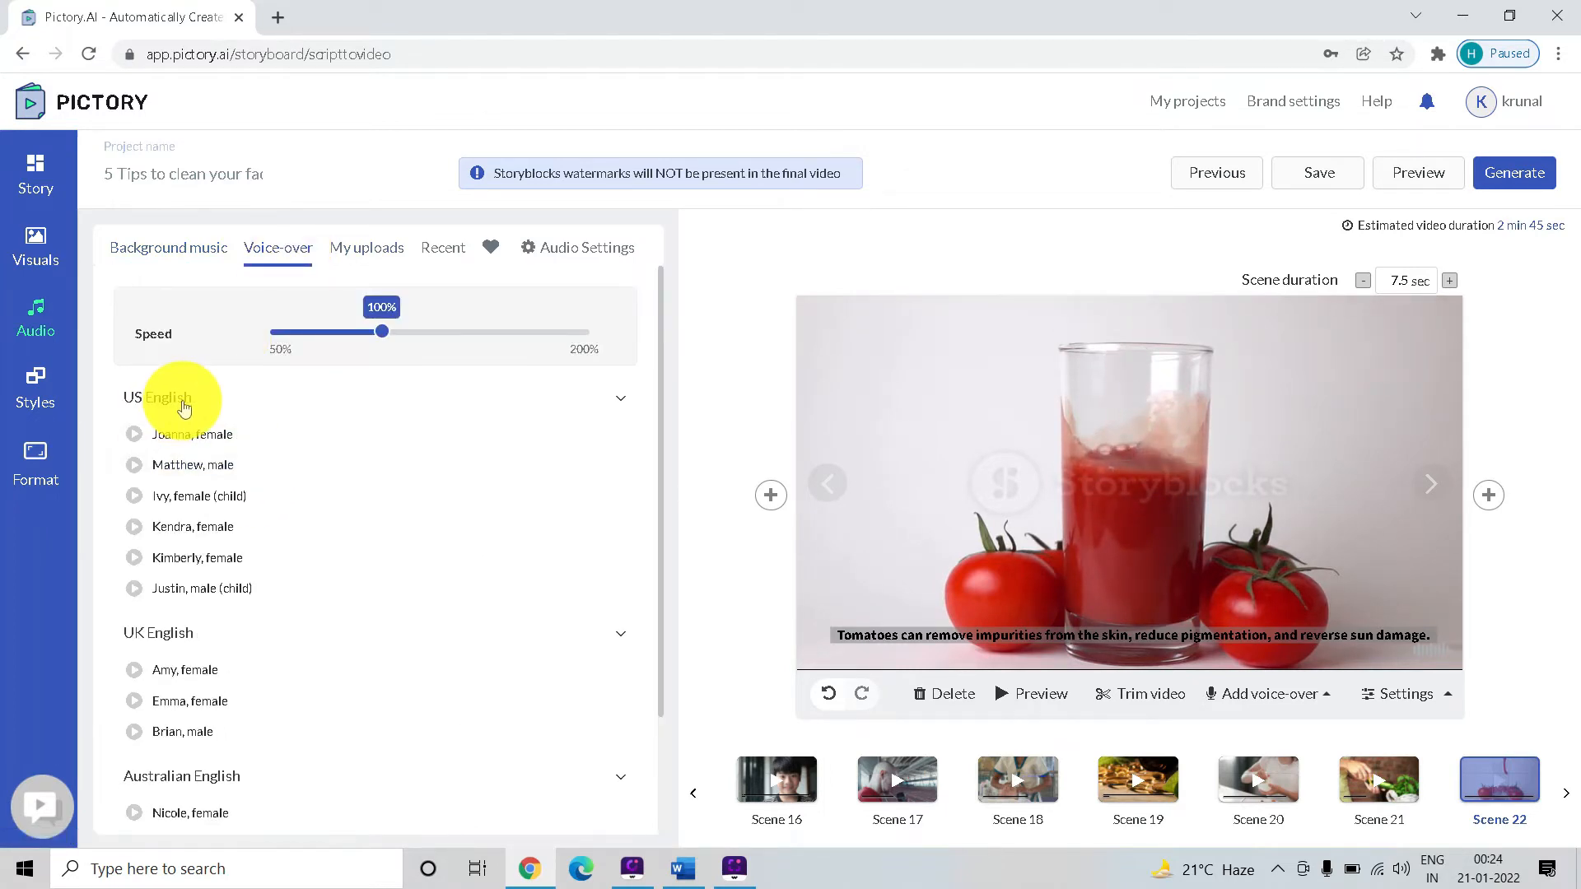
scroll(187, 395, down, 2)
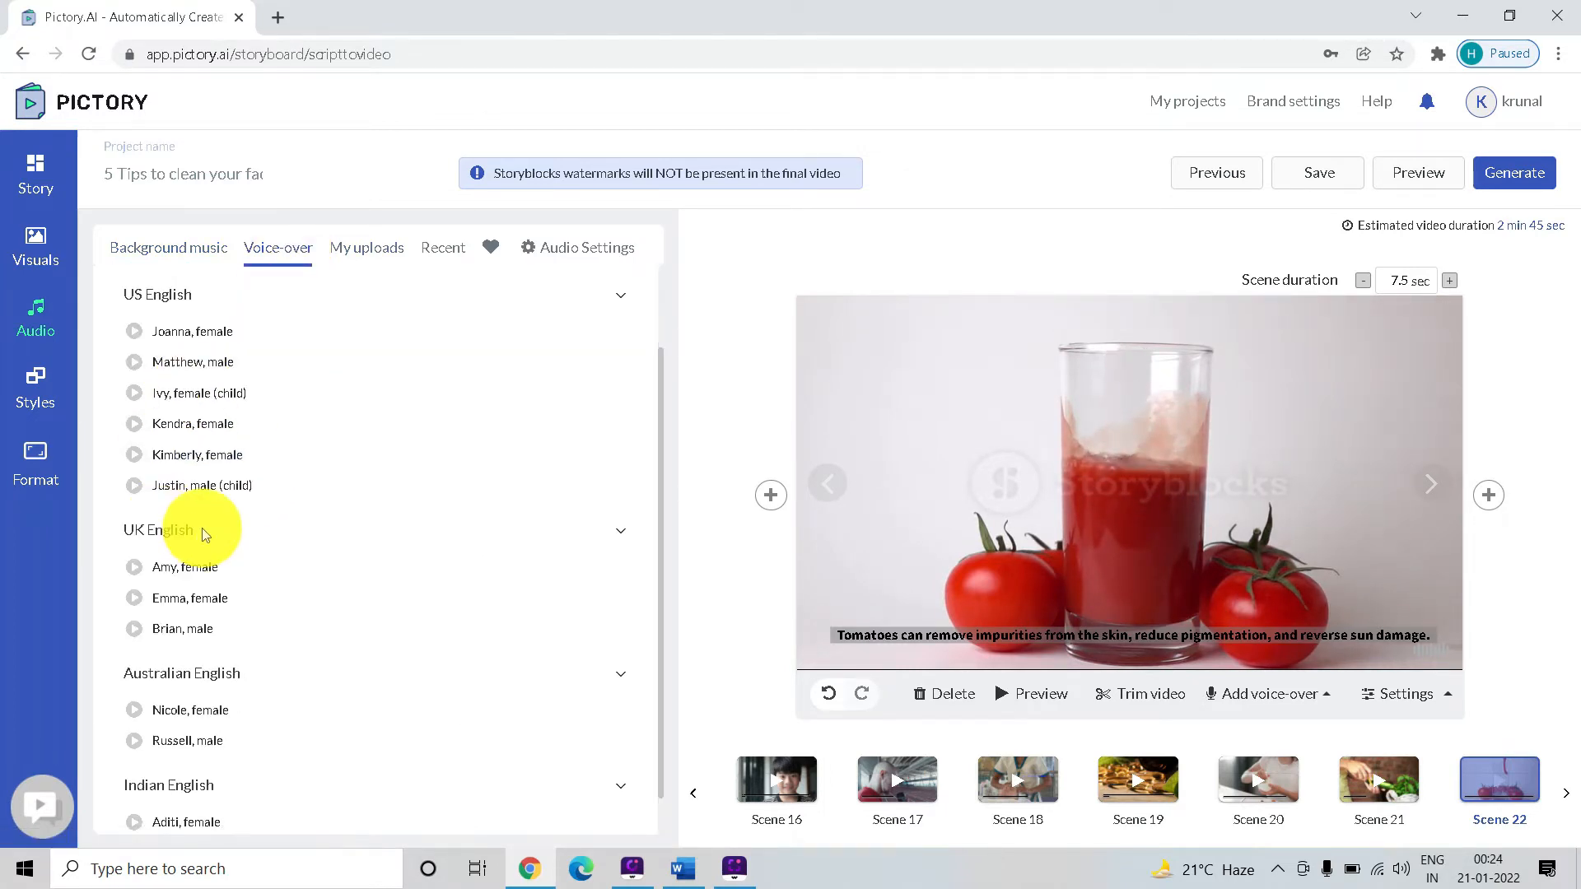
scroll(176, 530, down, 1)
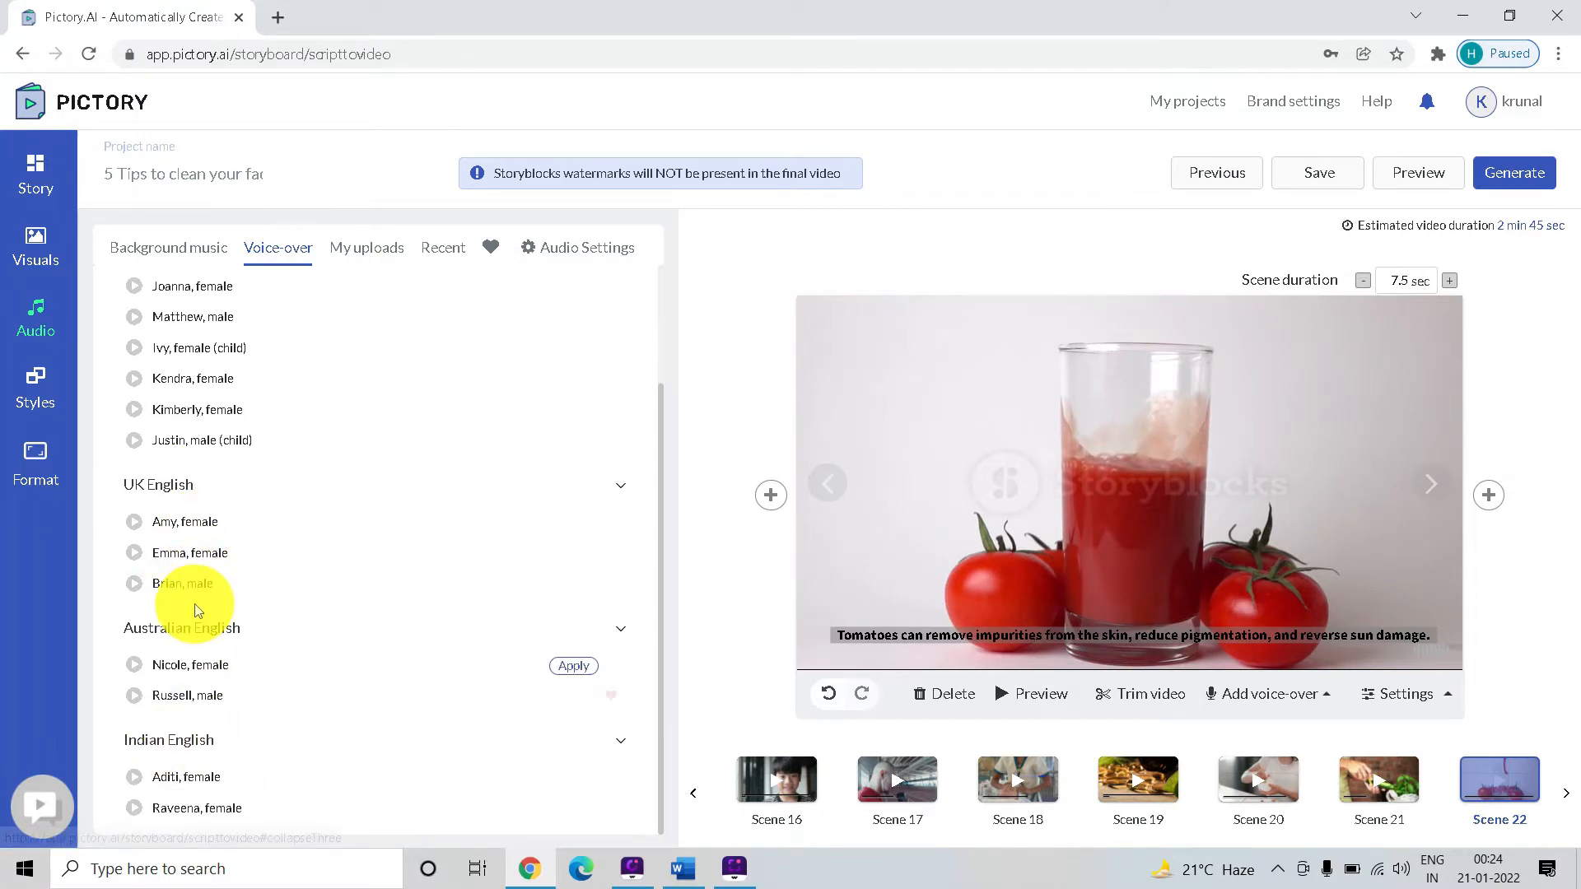
scroll(184, 580, up, 2)
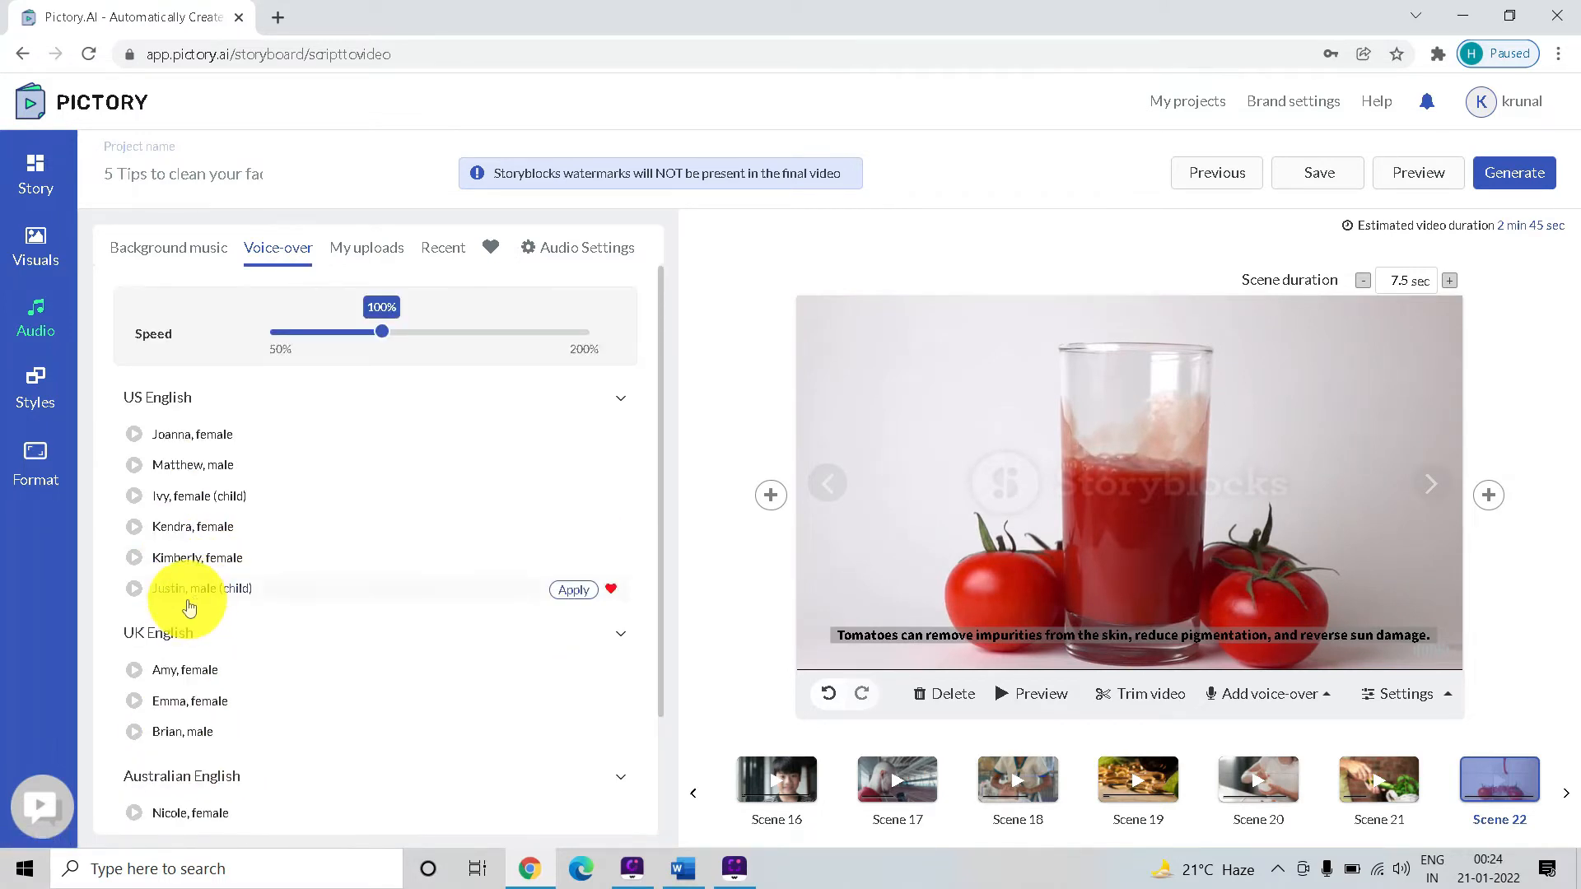
Listen to the Joanna and Matthew voice samples and apply the US English male voice Matthew as the voice-over
click(135, 436)
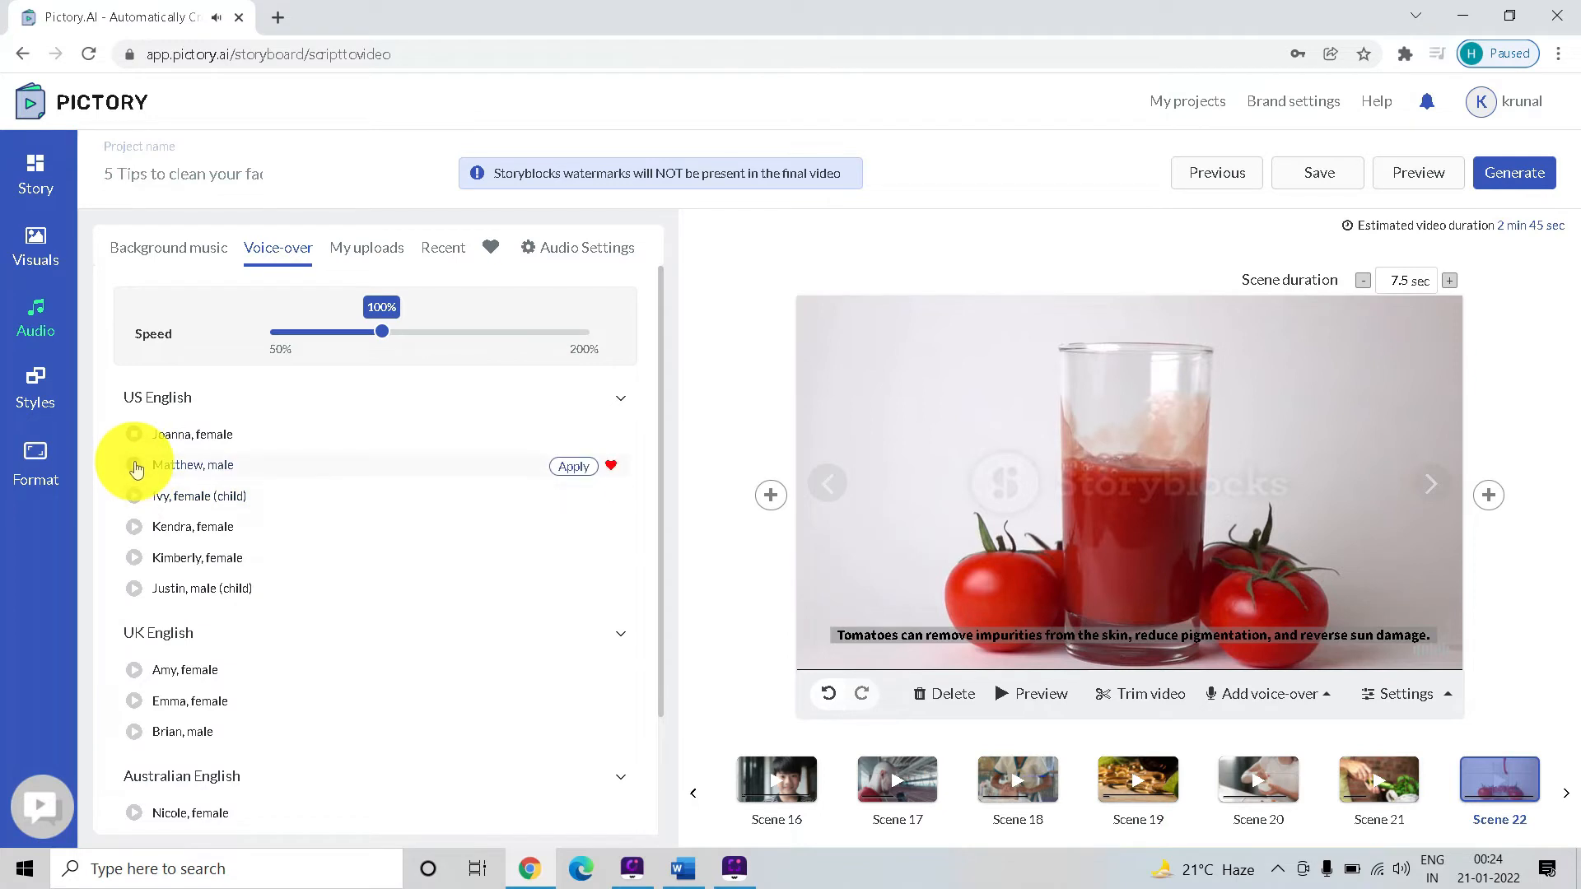
click(135, 469)
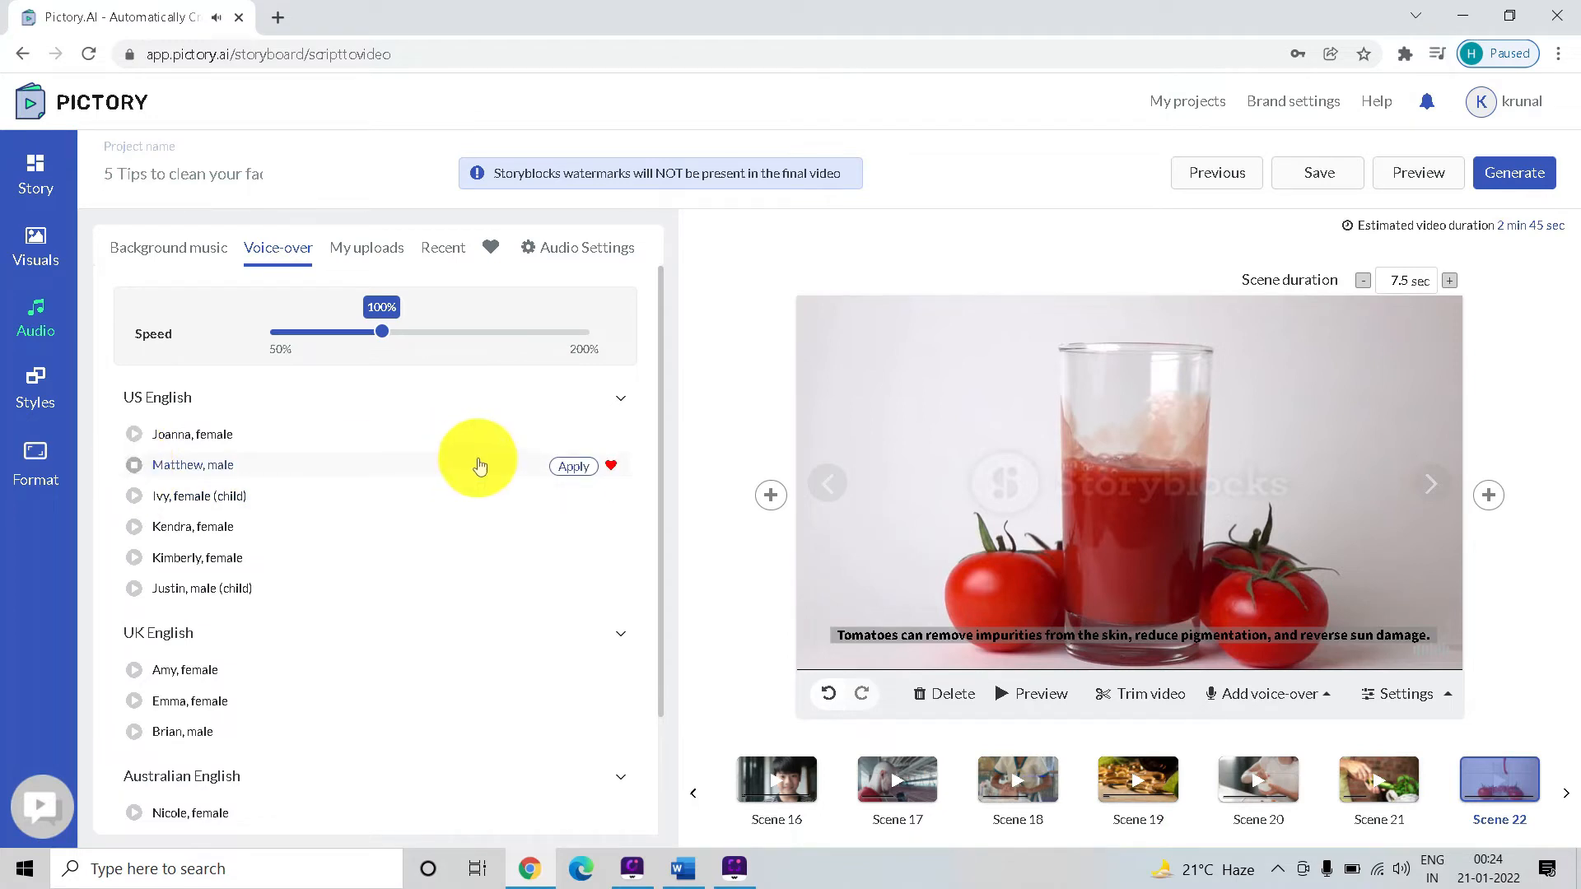
click(572, 470)
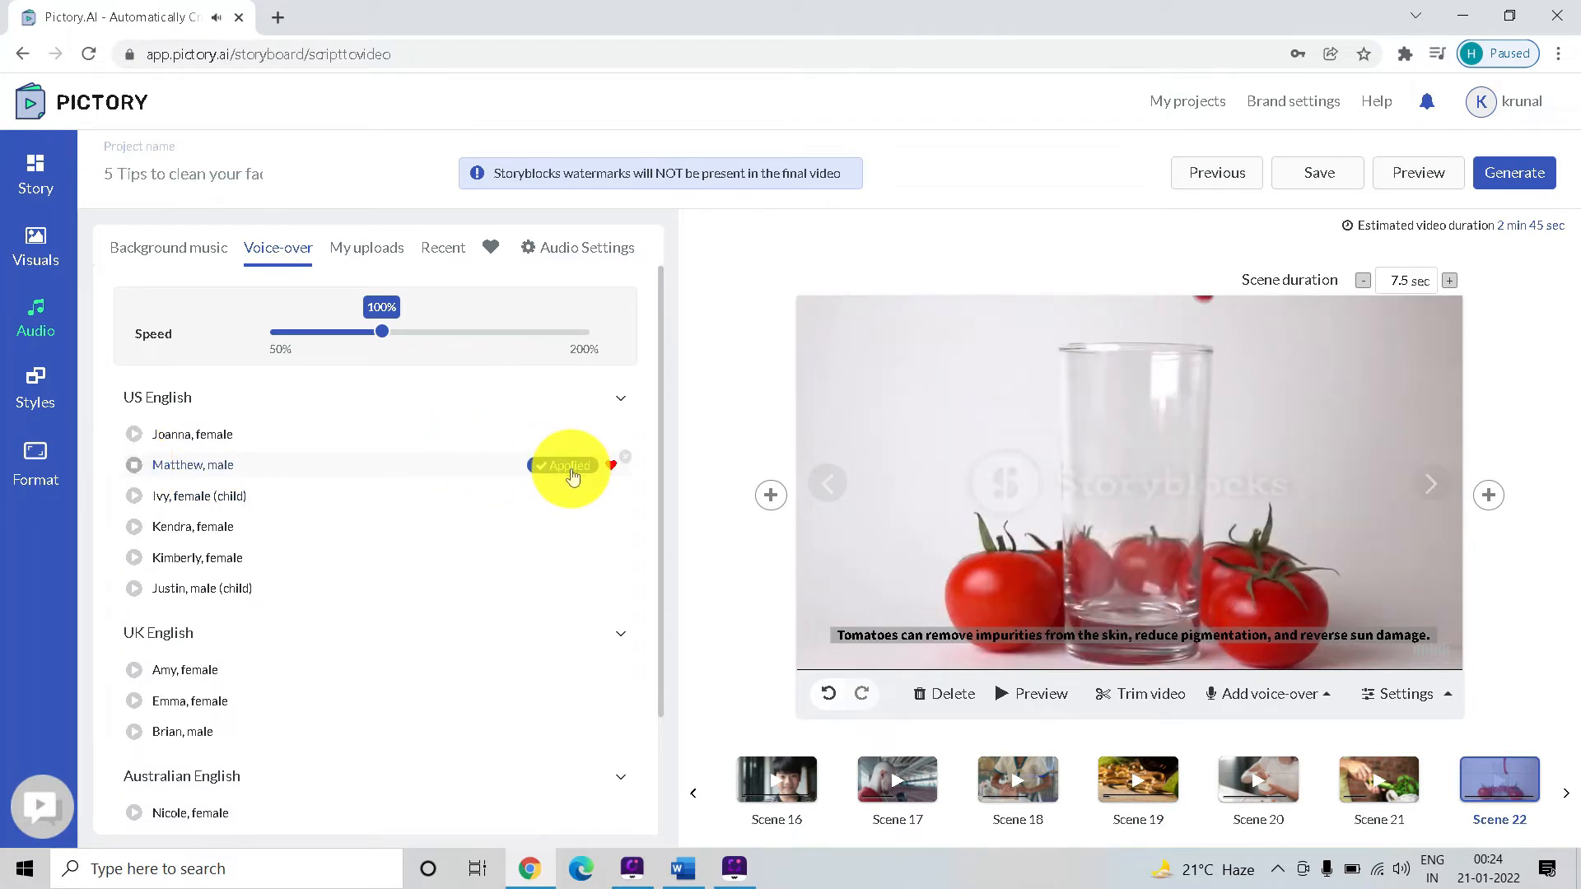
Look through the style themes available for the video, comparing their caption designs and layouts
click(180, 255)
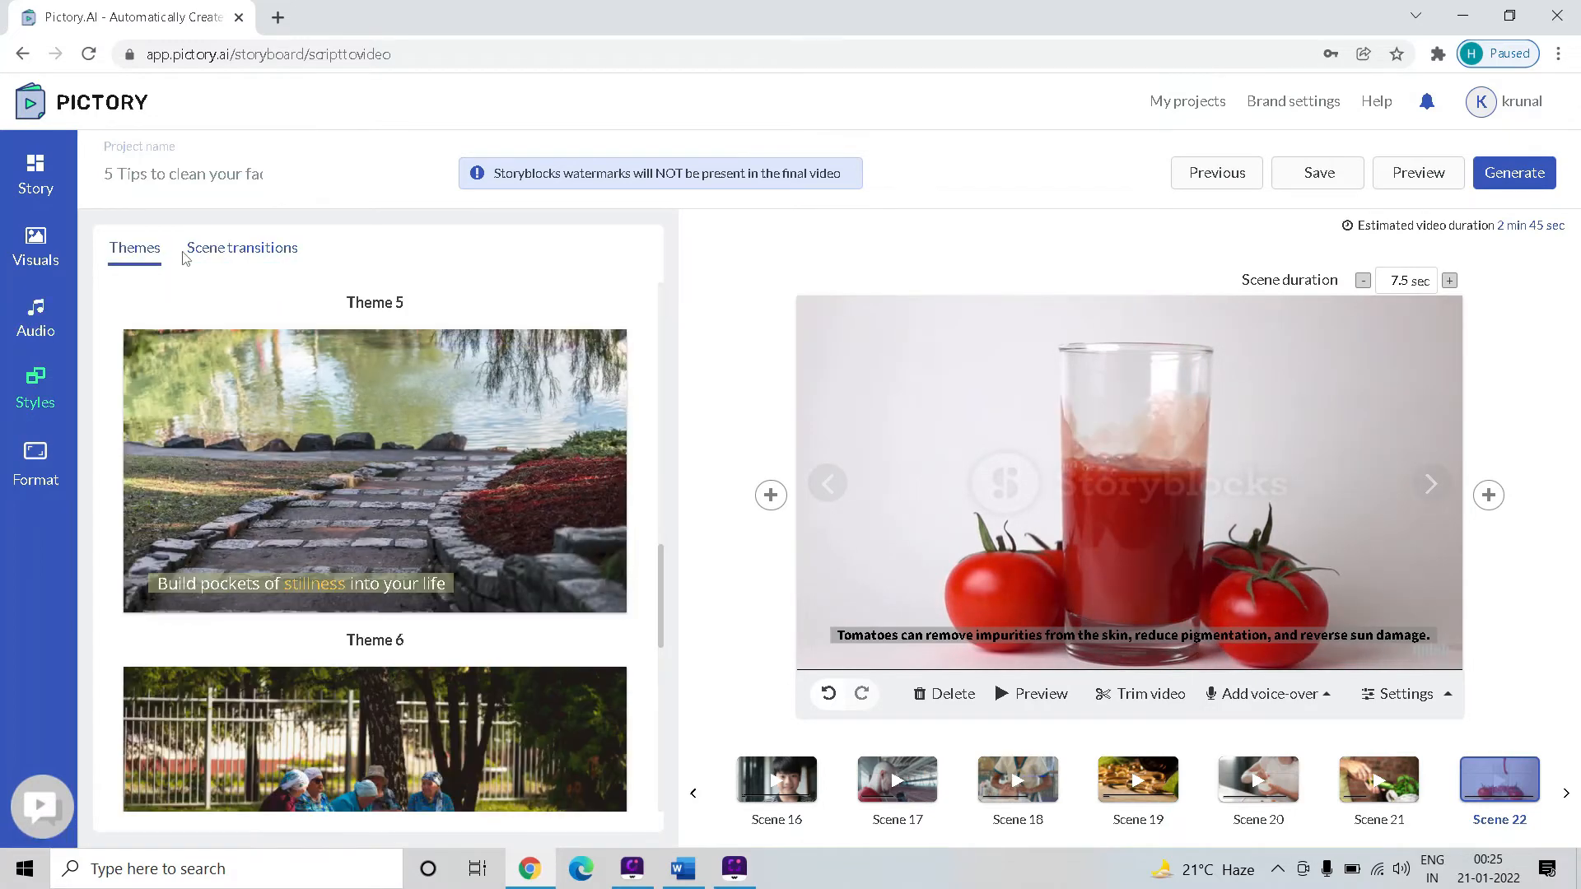
scroll(382, 387, up, 6)
scroll(372, 385, up, 6)
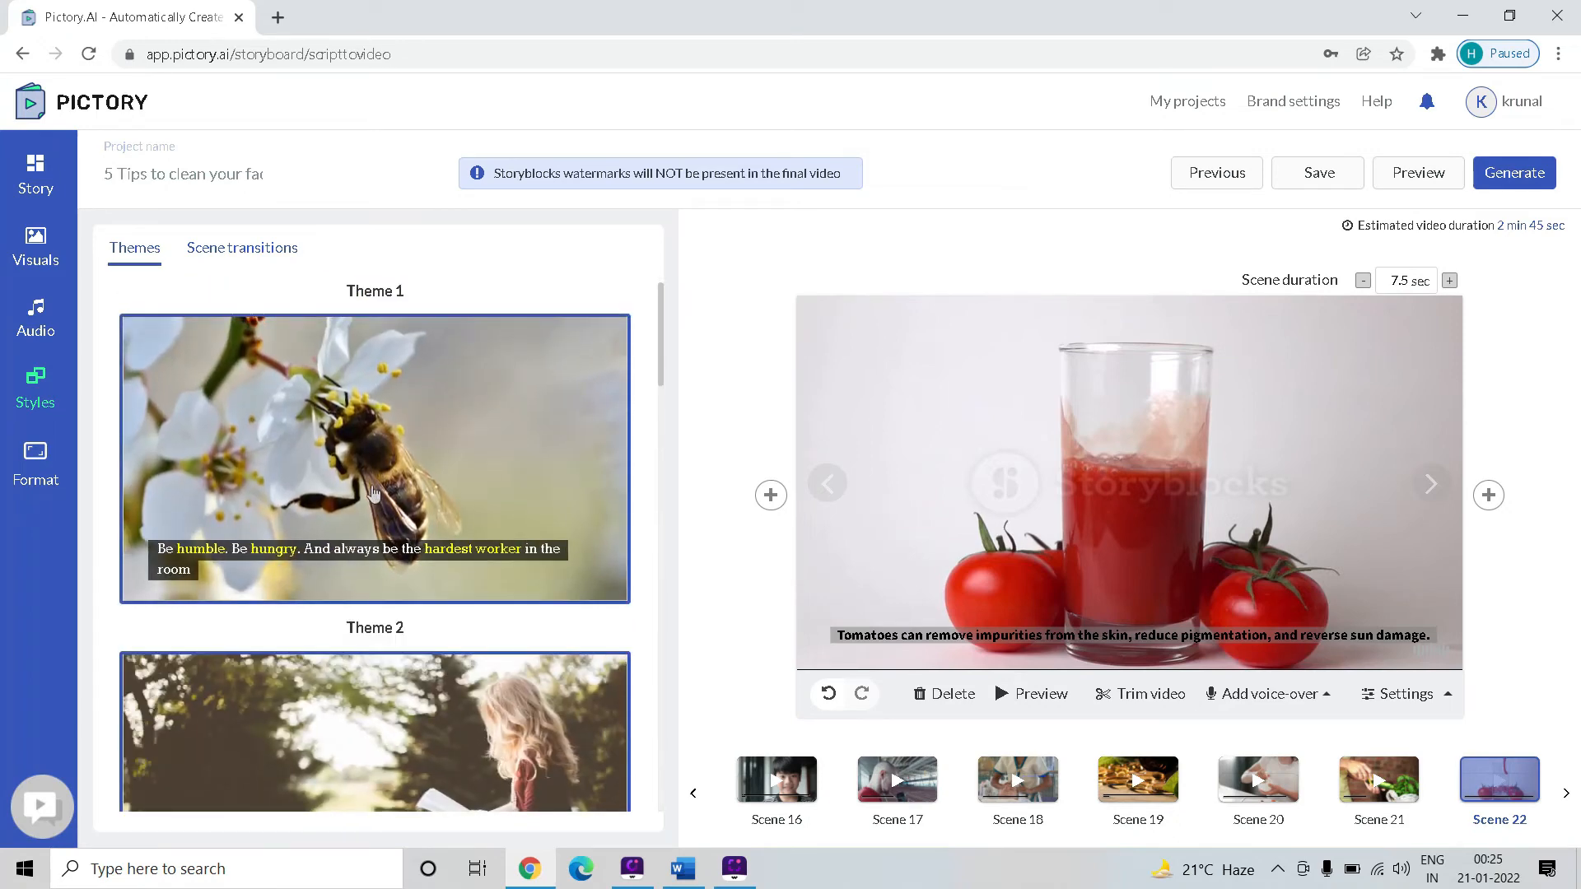
scroll(372, 493, down, 3)
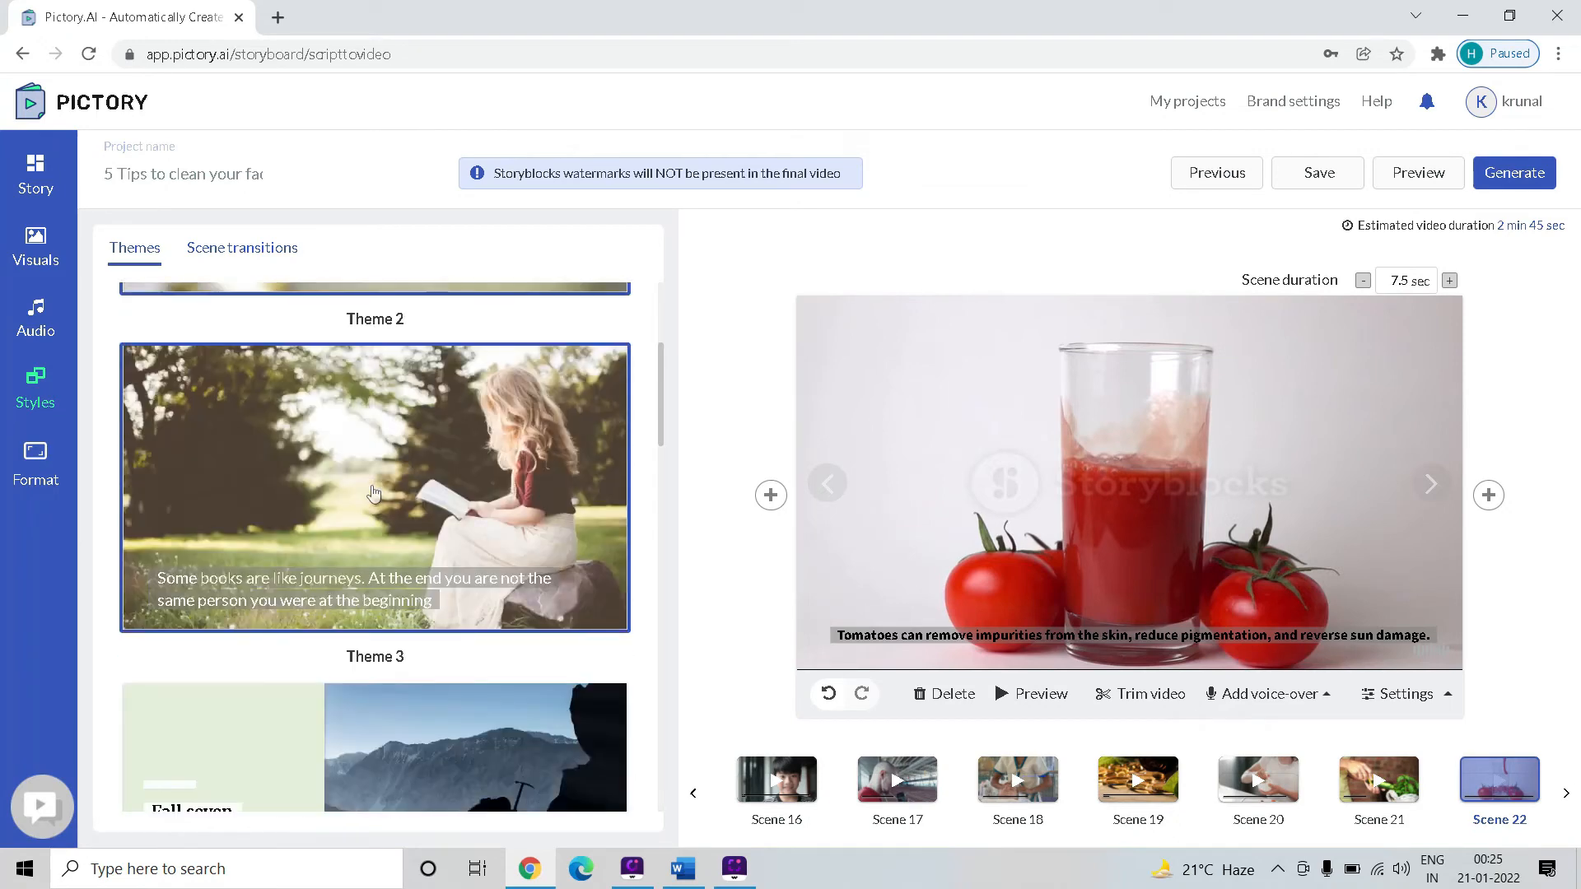
scroll(368, 483, down, 2)
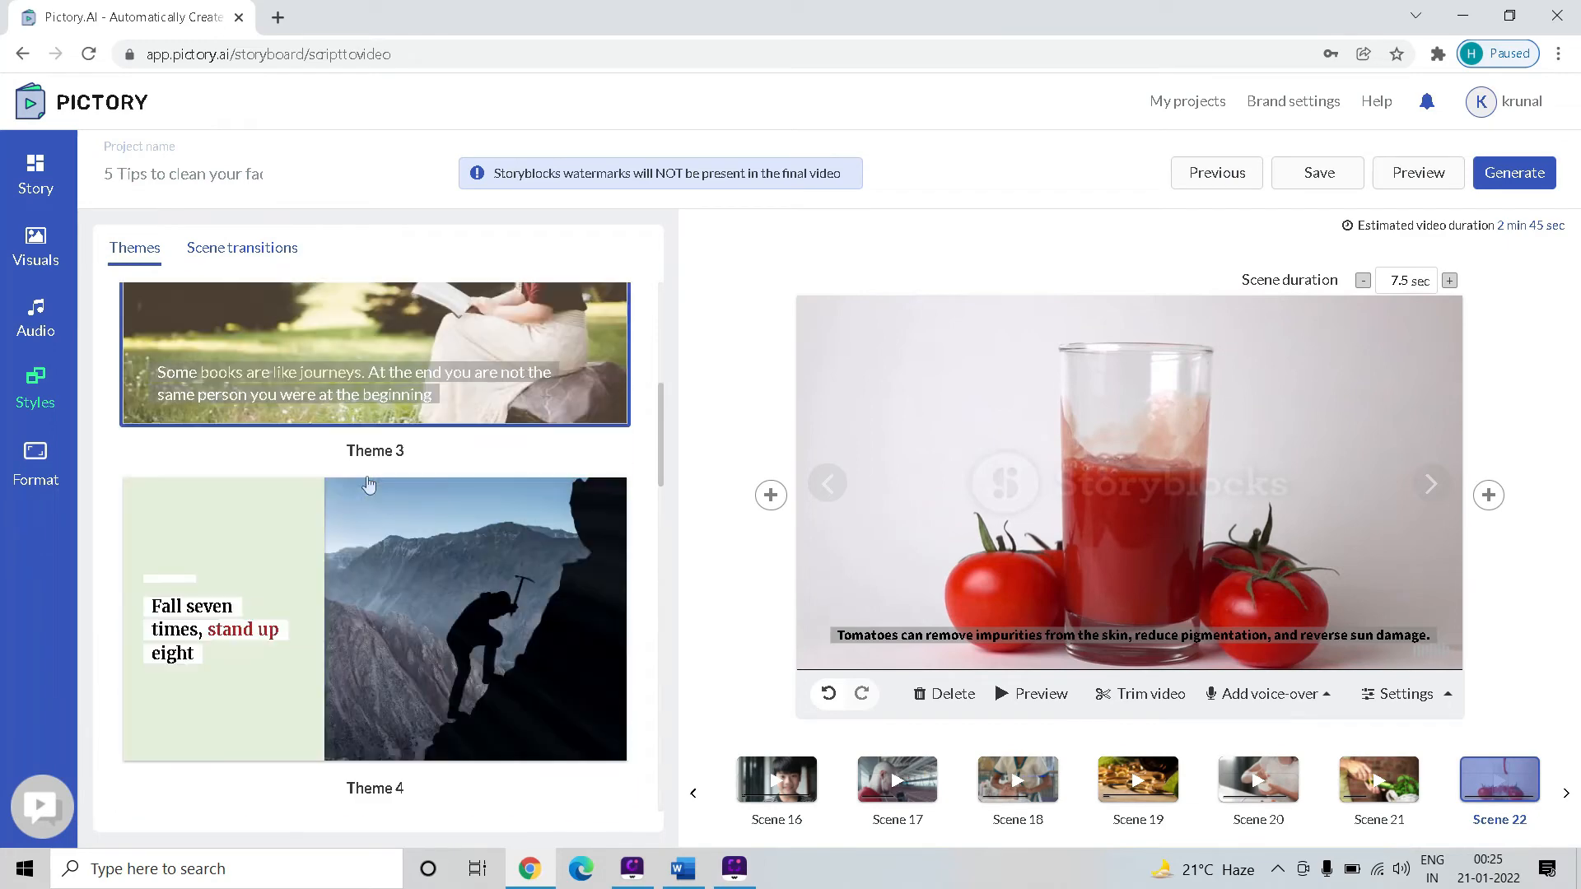
scroll(356, 586, down, 4)
scroll(339, 541, up, 10)
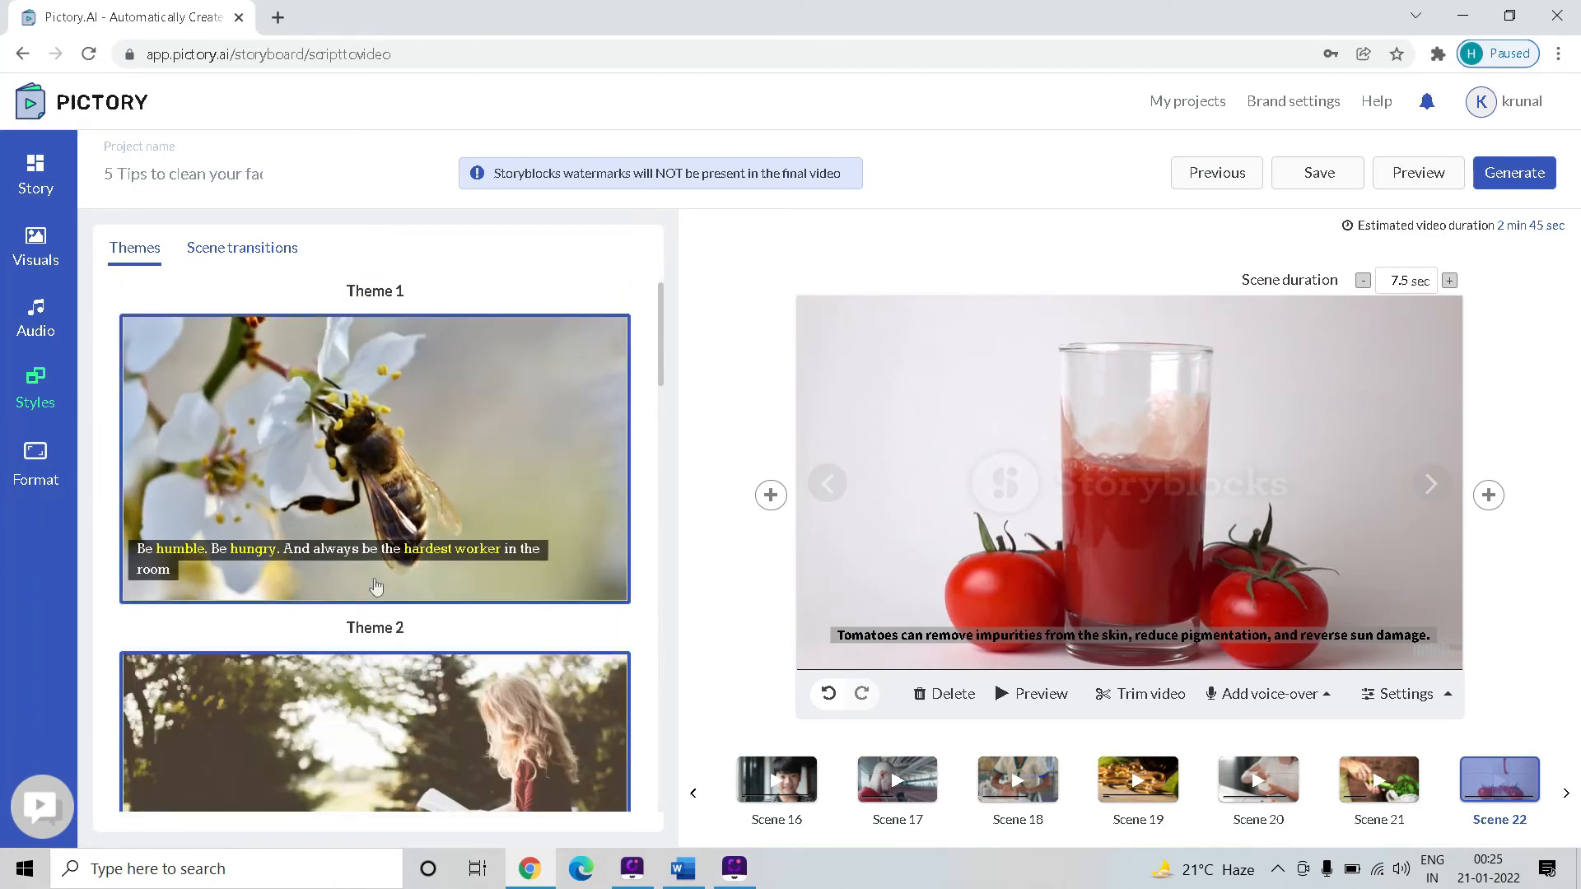
scroll(354, 560, down, 2)
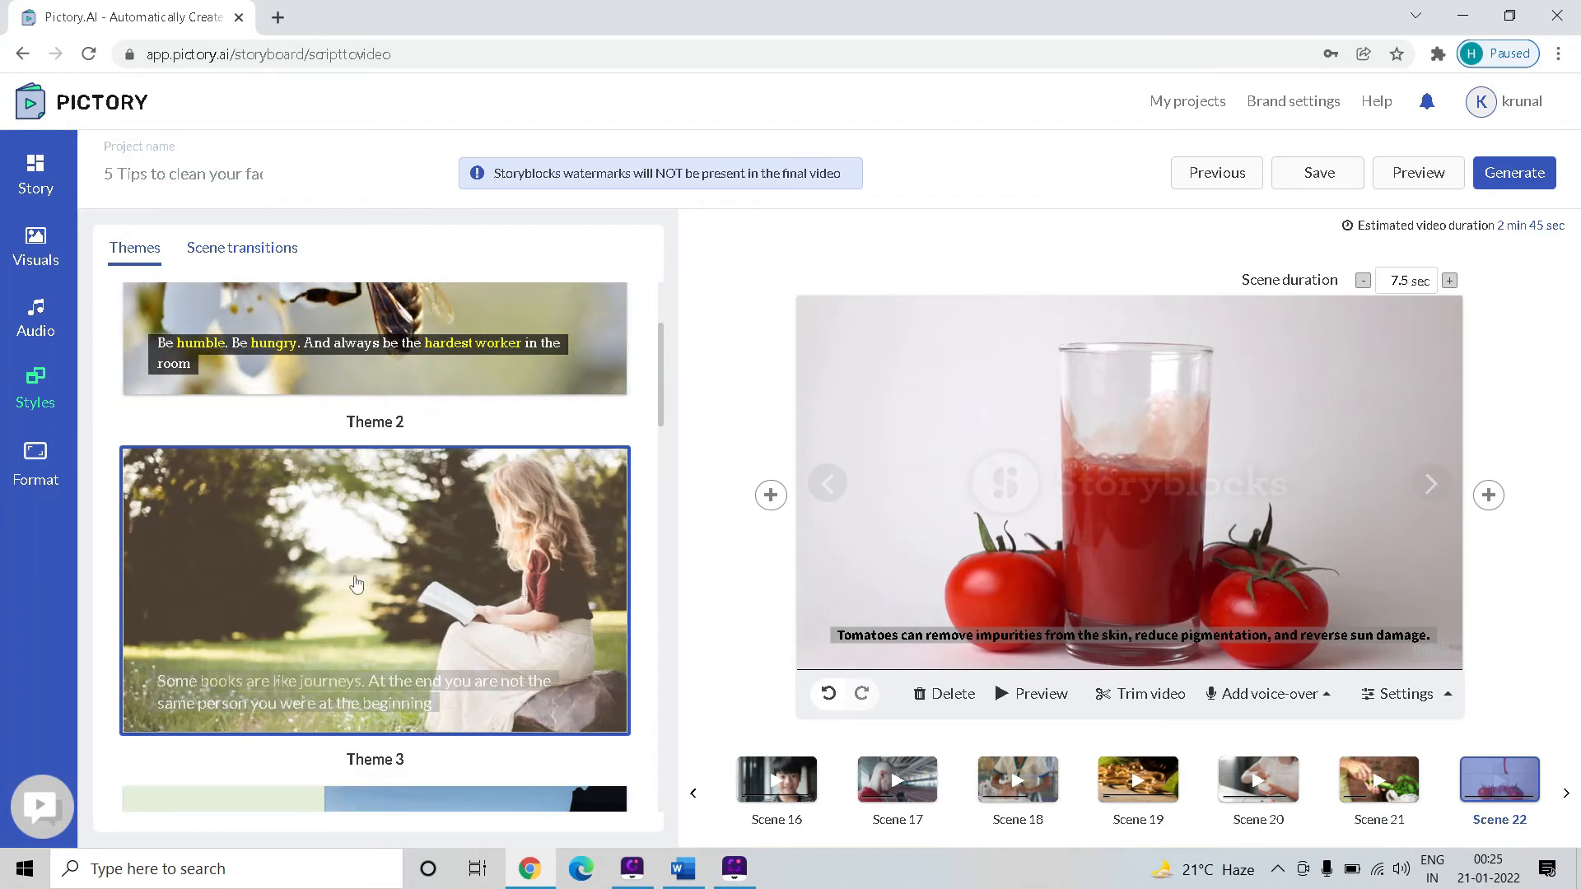
Look through the scene transition effects available for the video, such as Circle in to out, Fade and Wipe bottom to top
click(235, 258)
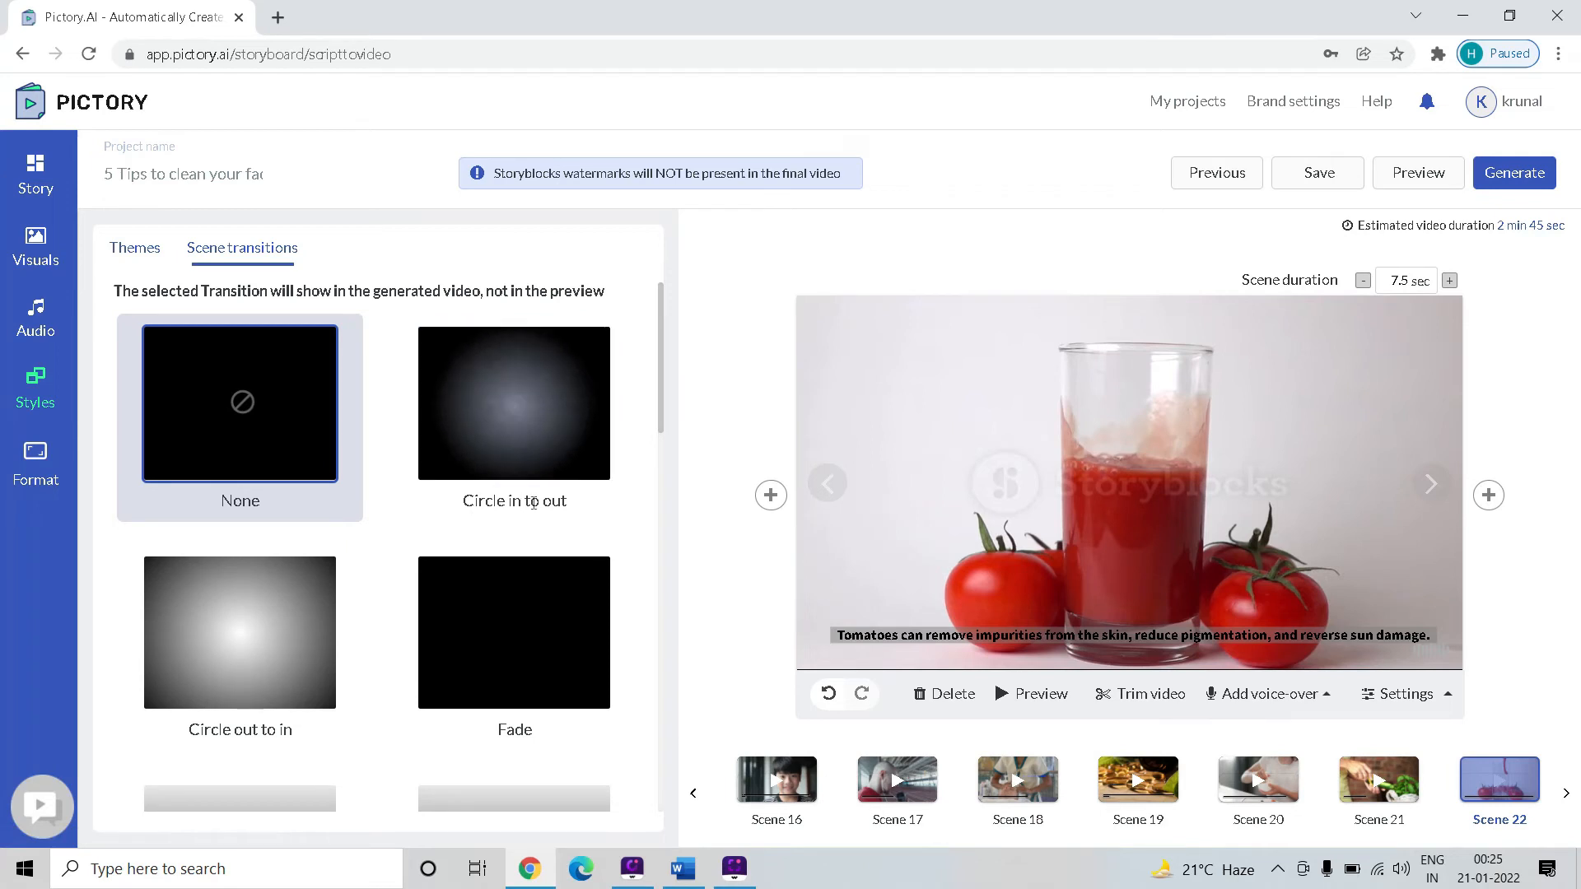
scroll(535, 503, down, 1)
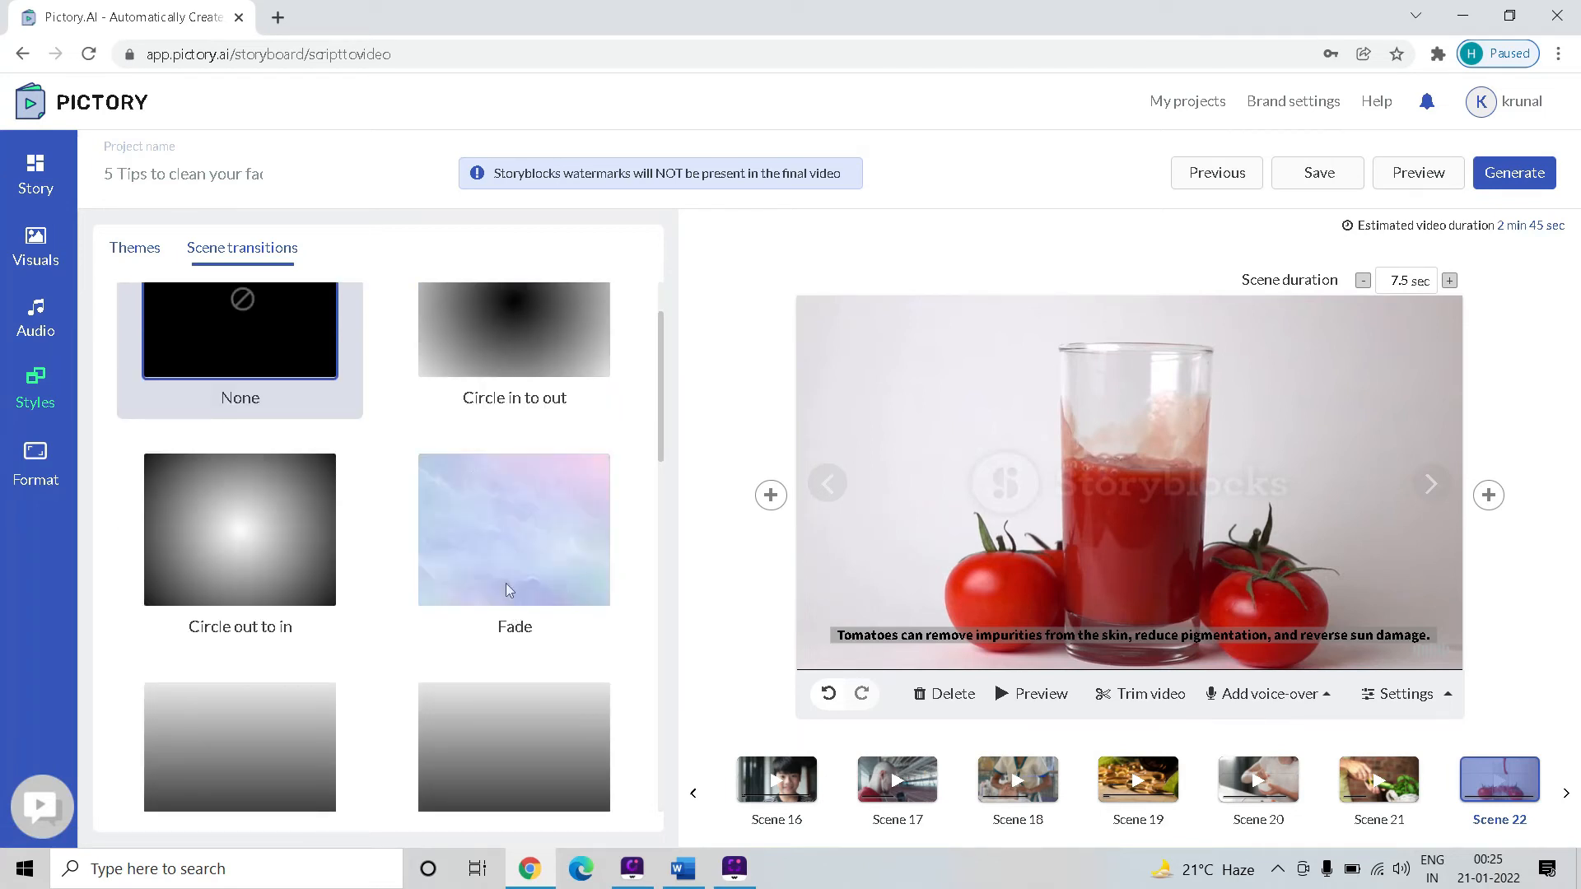
scroll(505, 583, down, 2)
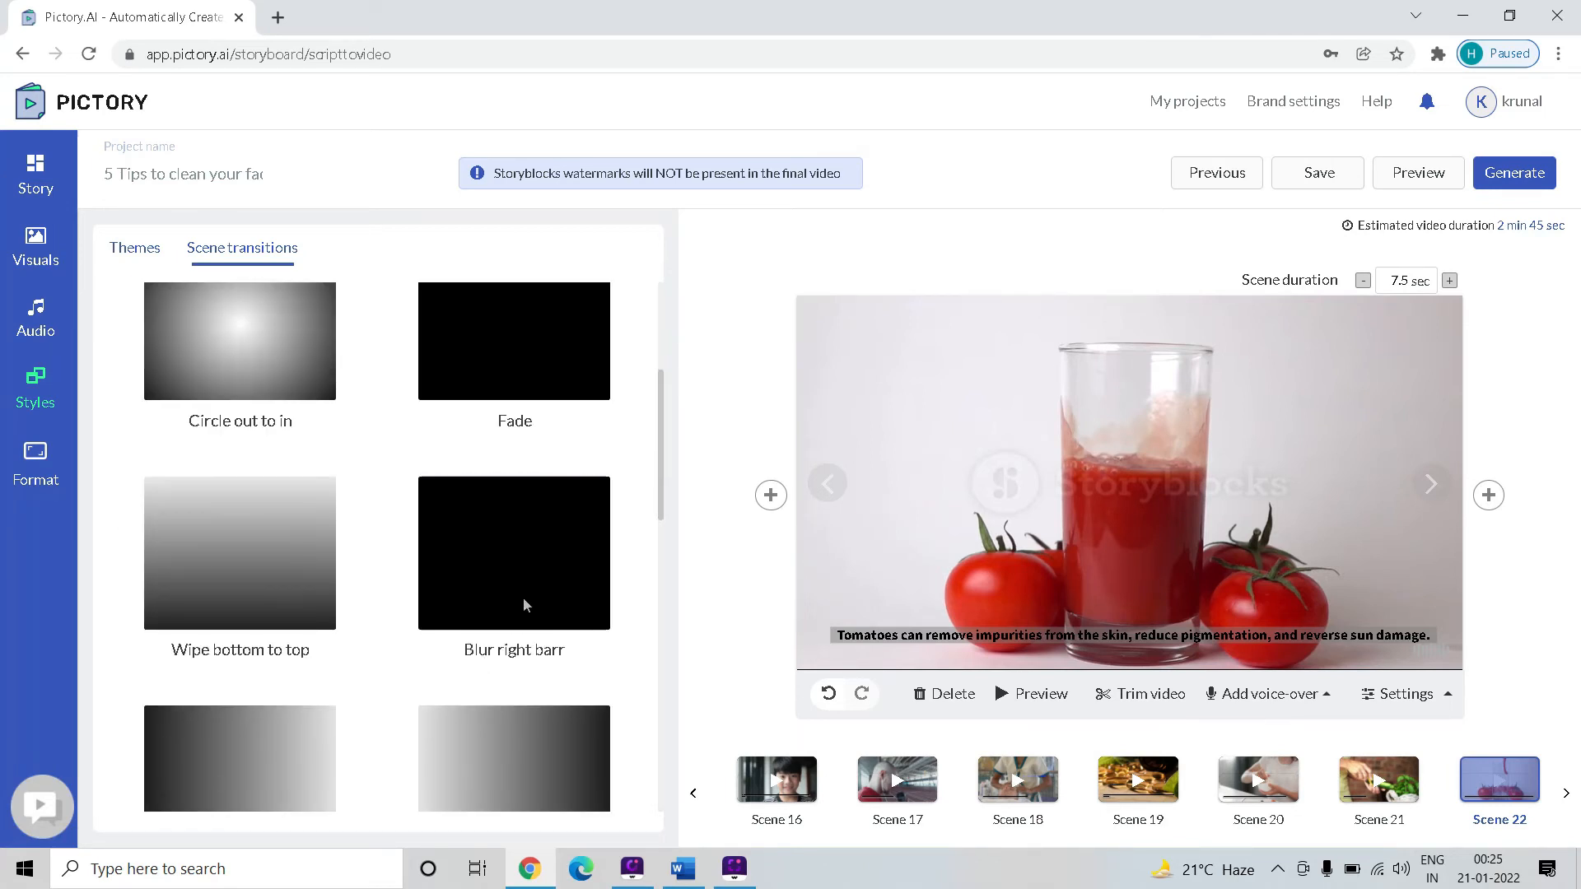
scroll(518, 588, up, 3)
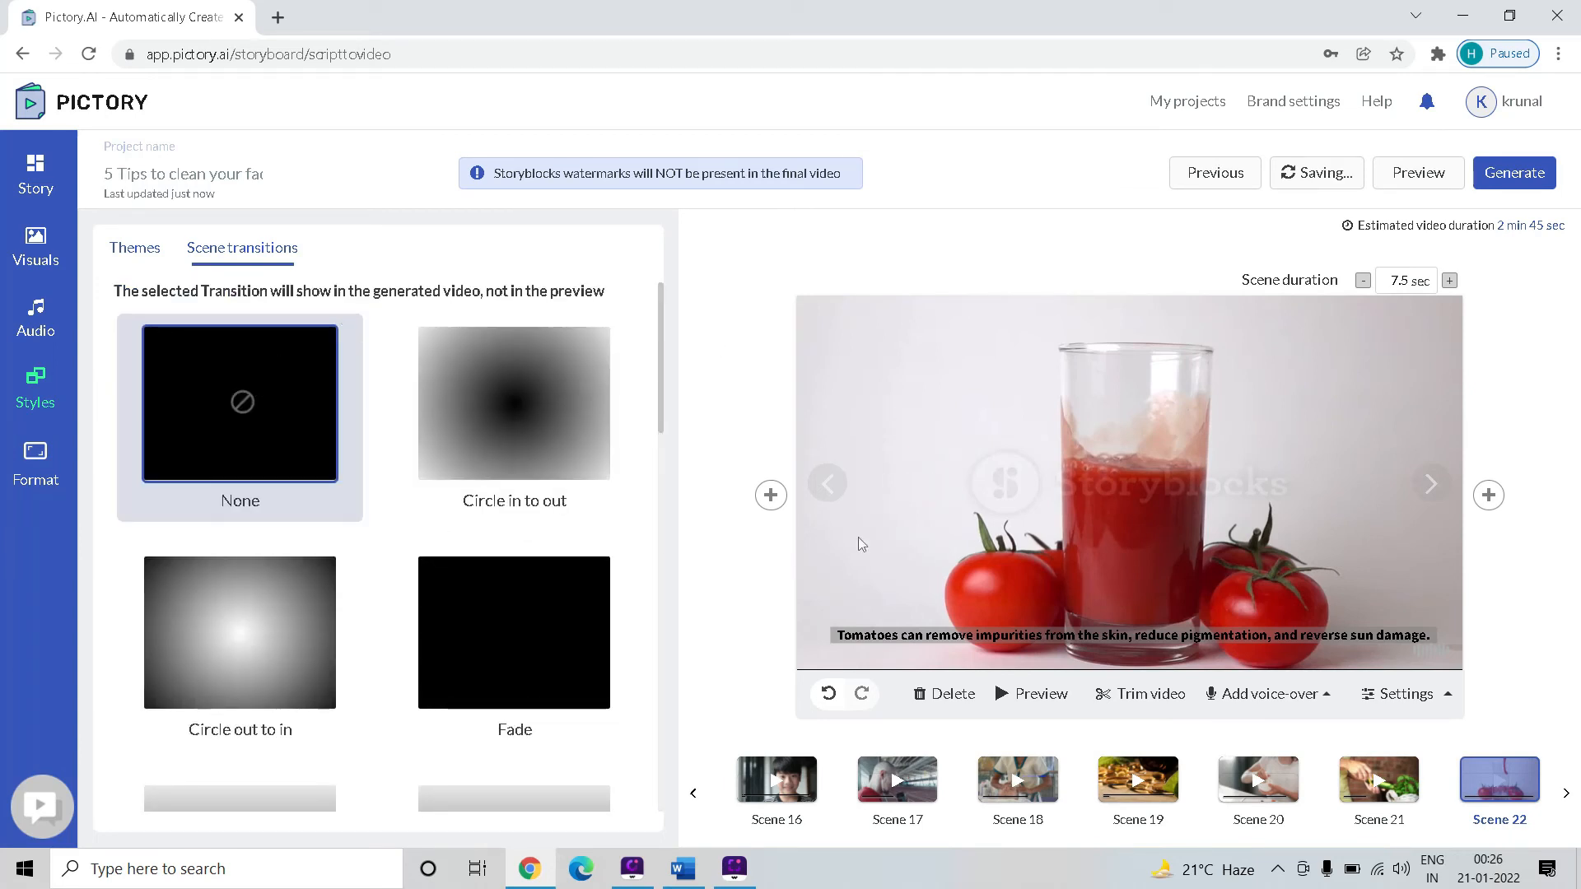
Play a preview of the whole video with its voice-over, and close the preview
click(1414, 174)
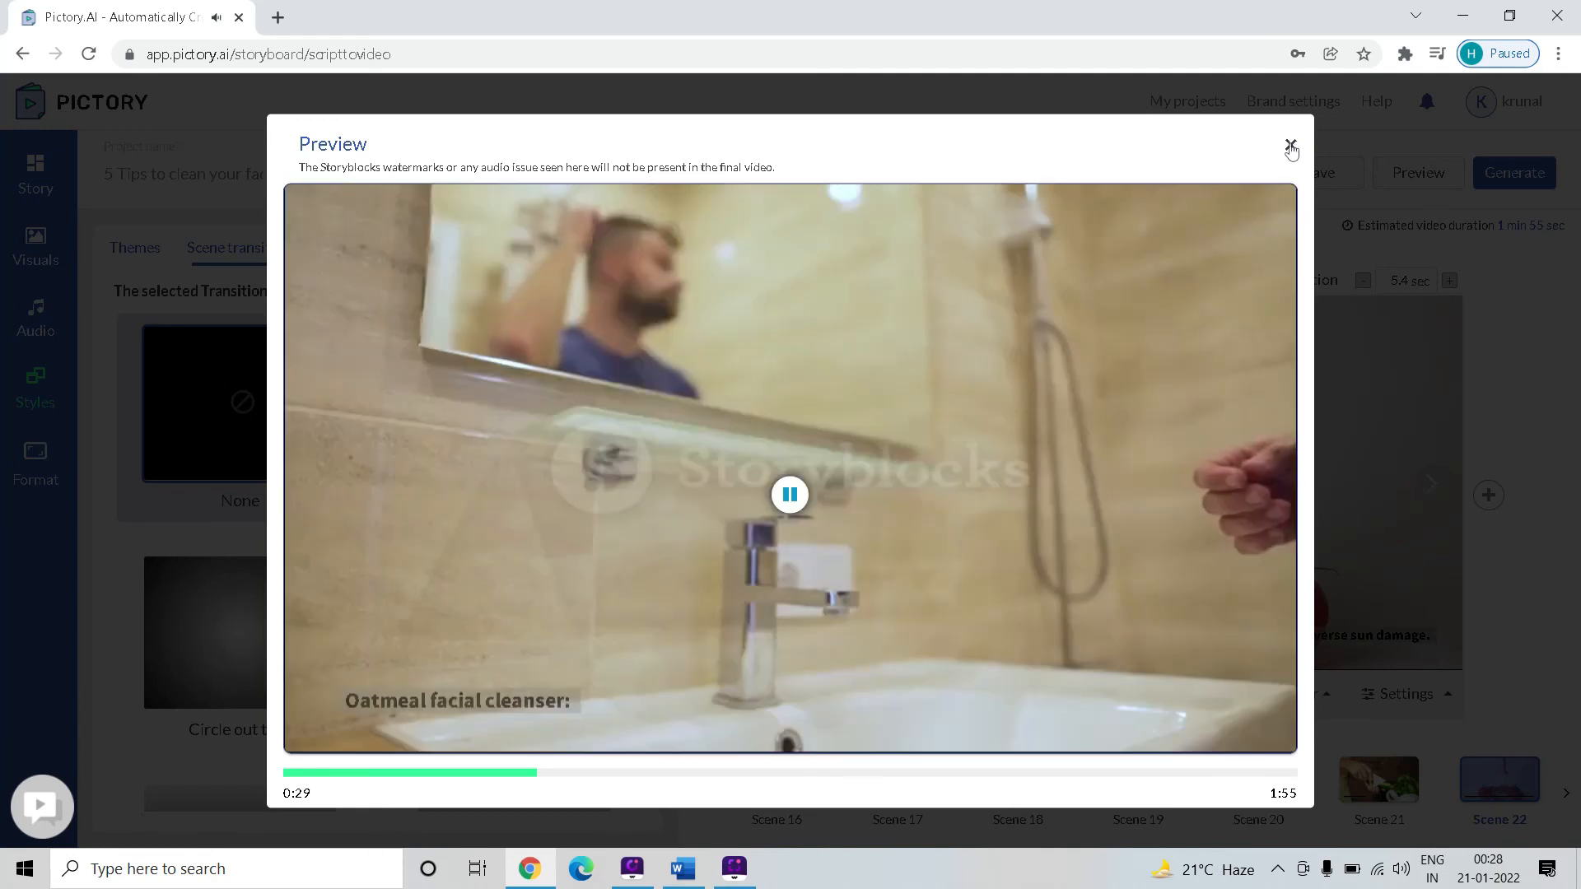
click(1290, 146)
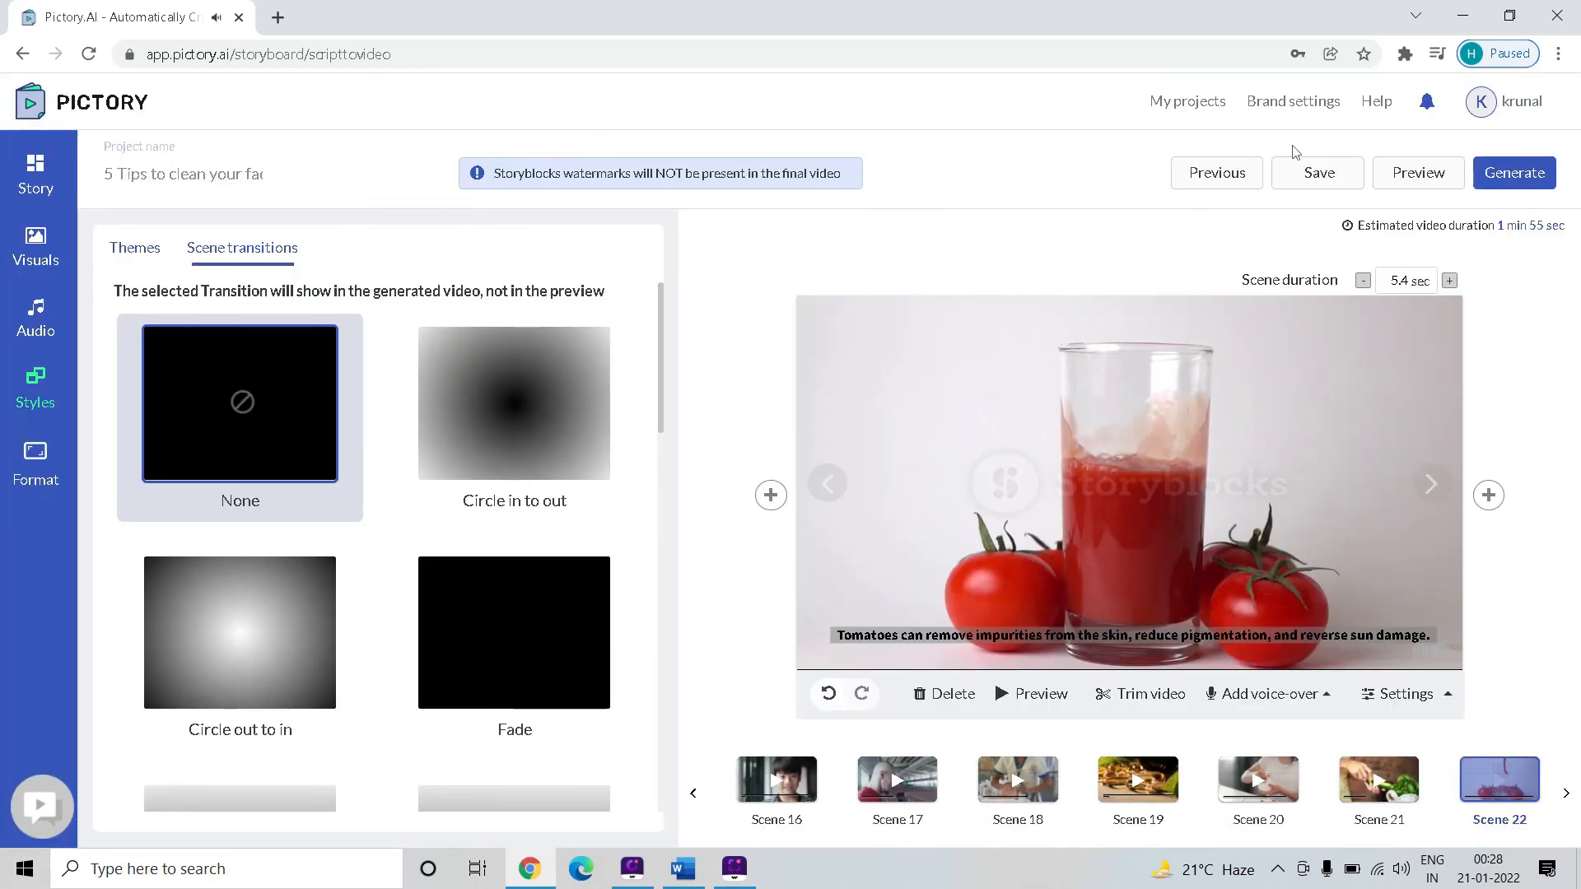